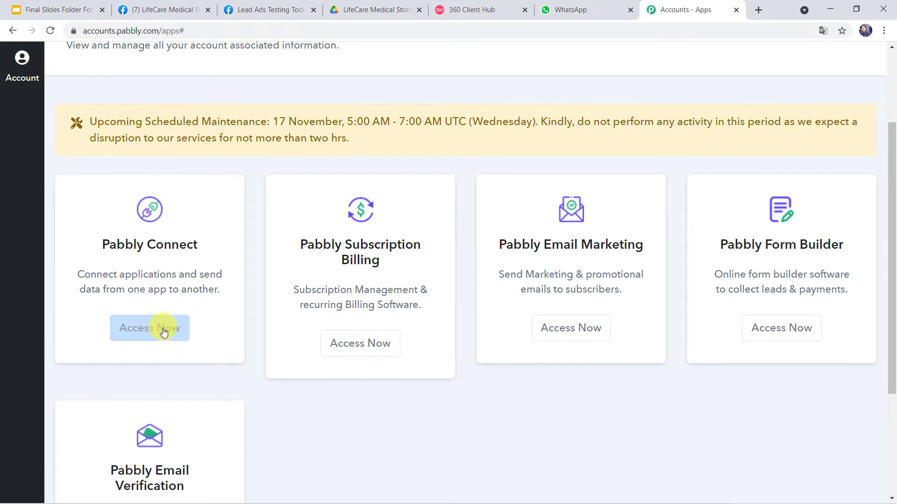
Create a workflow named 'Send Pharmacy Business Brochure to Facebook Leads on WhatsApp' in Pabbly Connect
left_click(164, 328)
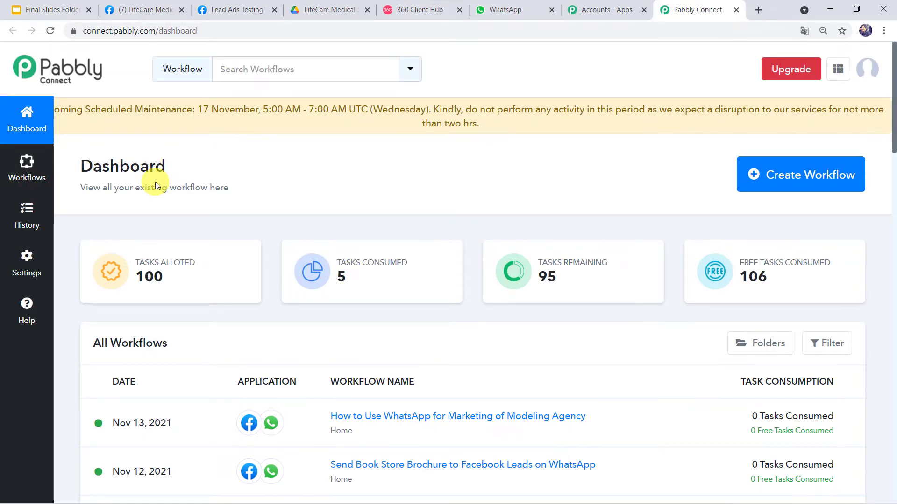
left_click(797, 182)
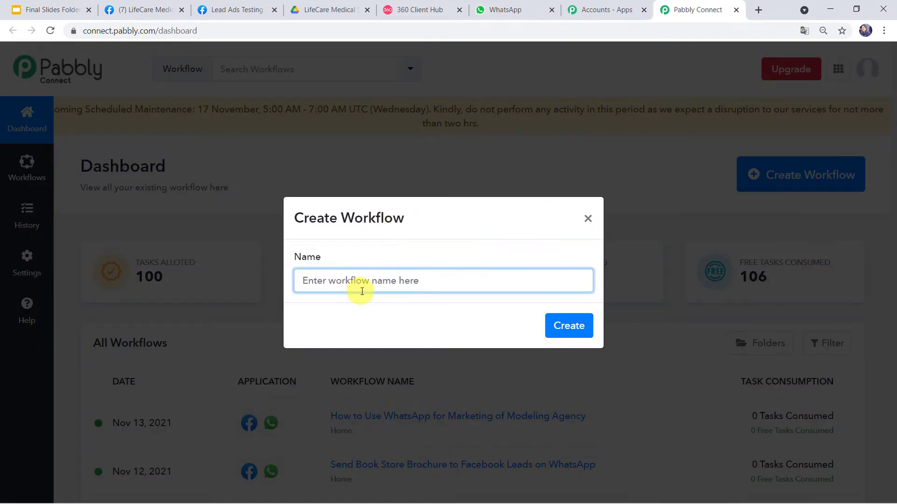
type("Send Pharmacy Business Brochure to Facebook Leads on WhatsApp")
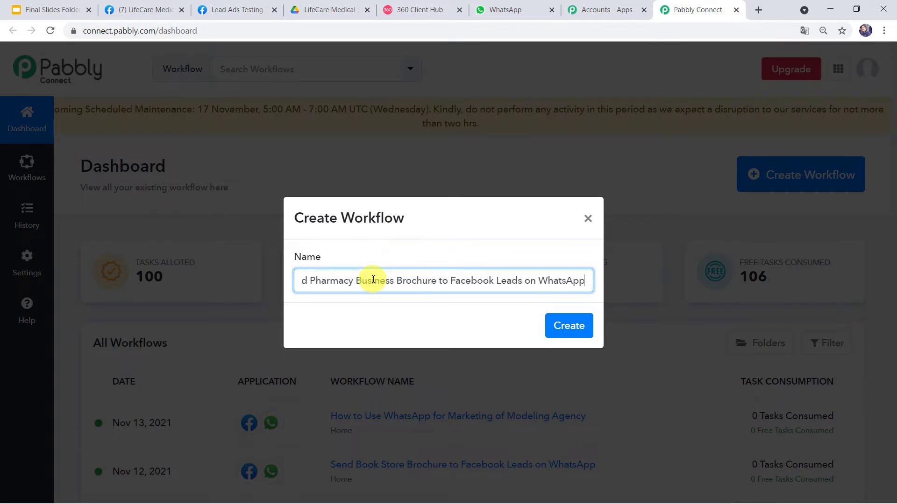
left_click(308, 280)
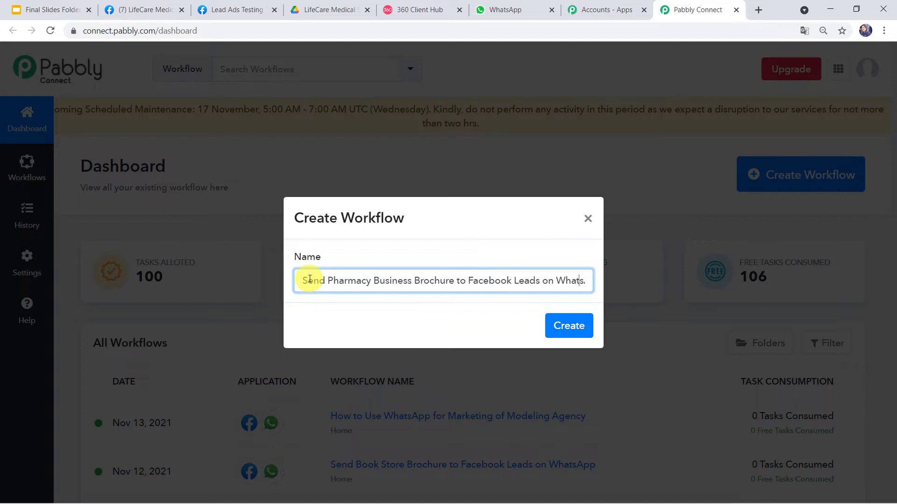
key("End")
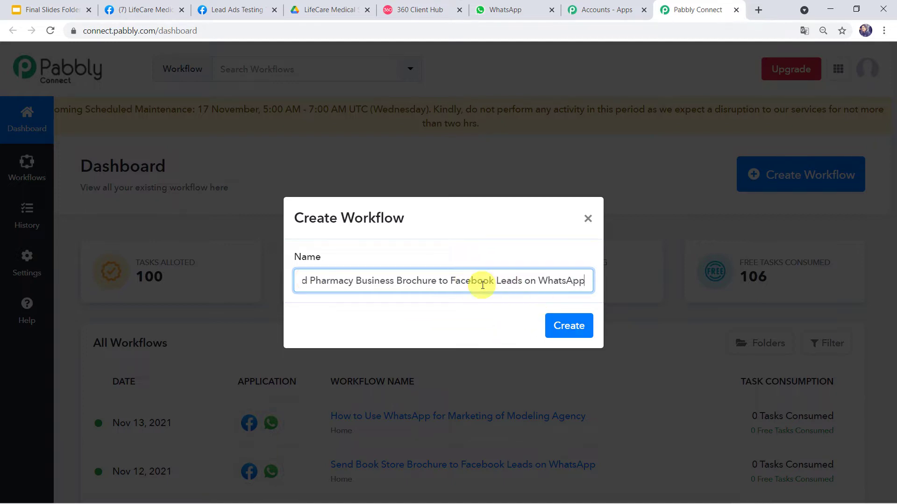
left_click(570, 326)
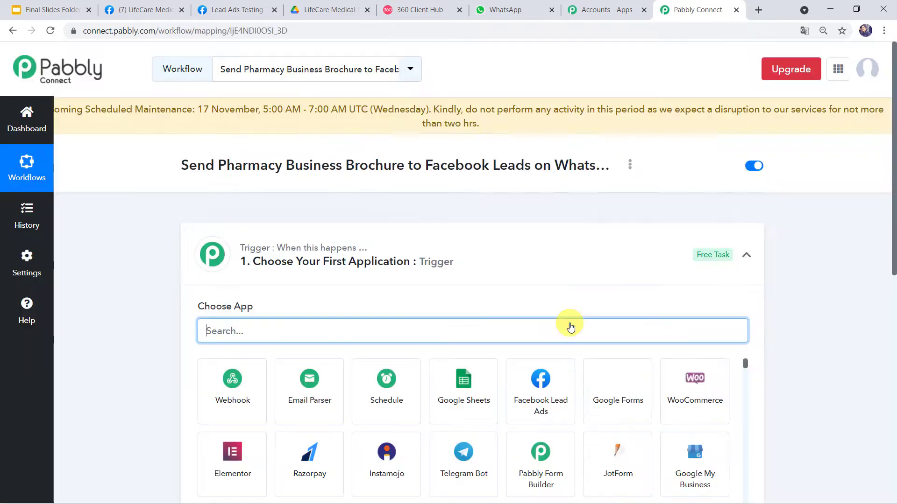
Set the trigger app to Facebook Lead Ads with the New Lead event
left_click(527, 257)
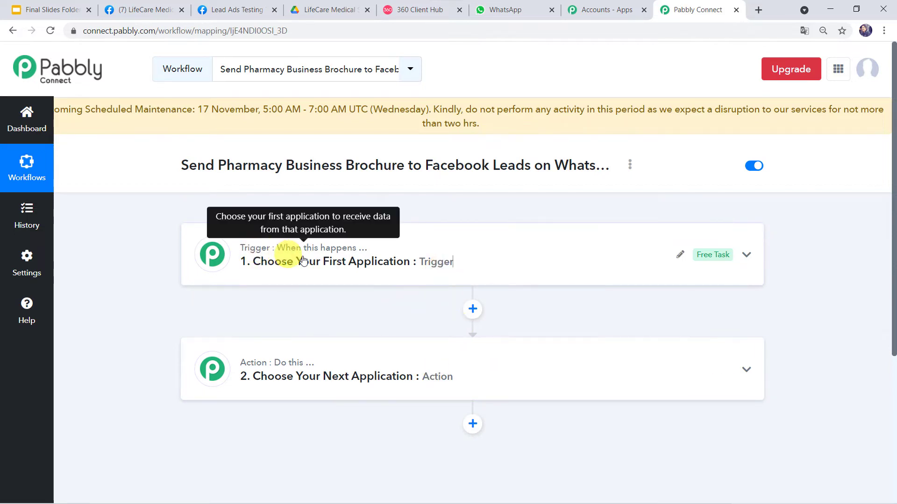
mouse_move(250, 361)
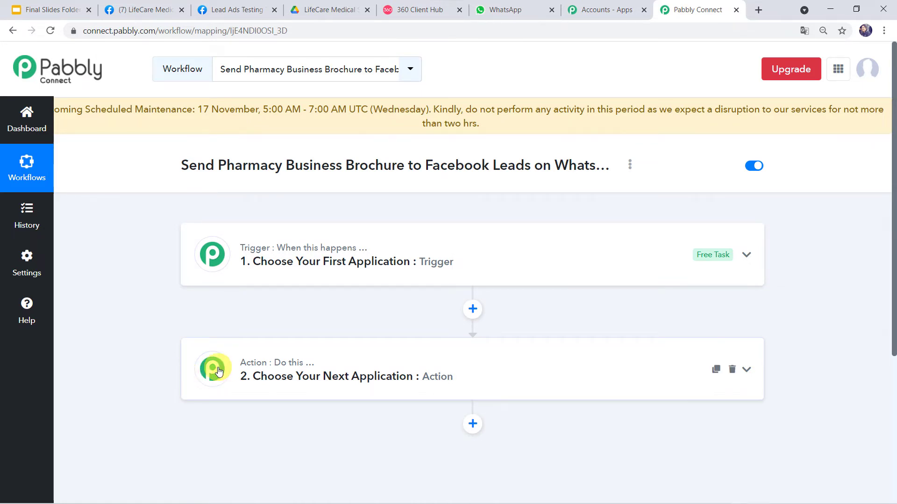
left_click(486, 248)
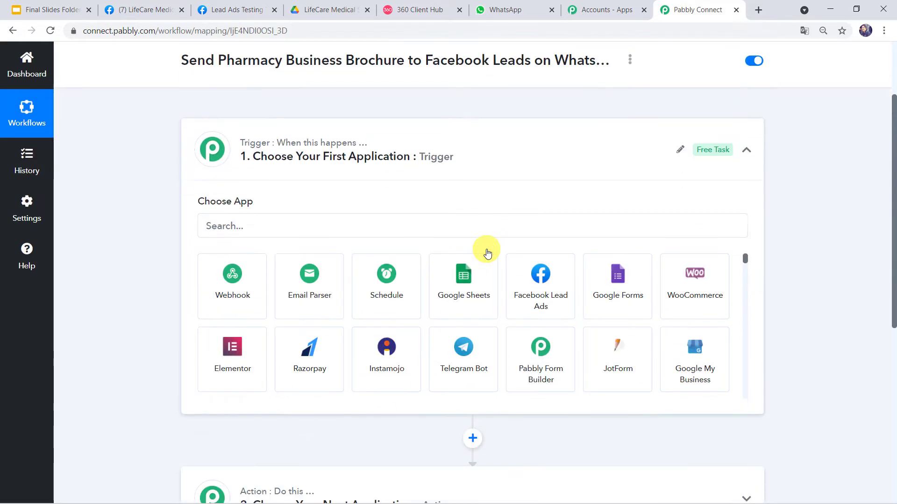
left_click(428, 226)
type("face")
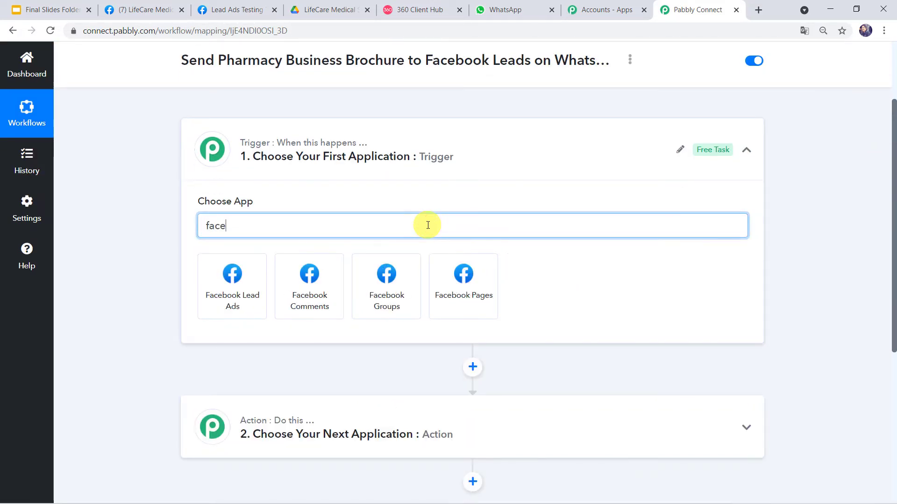
left_click(227, 301)
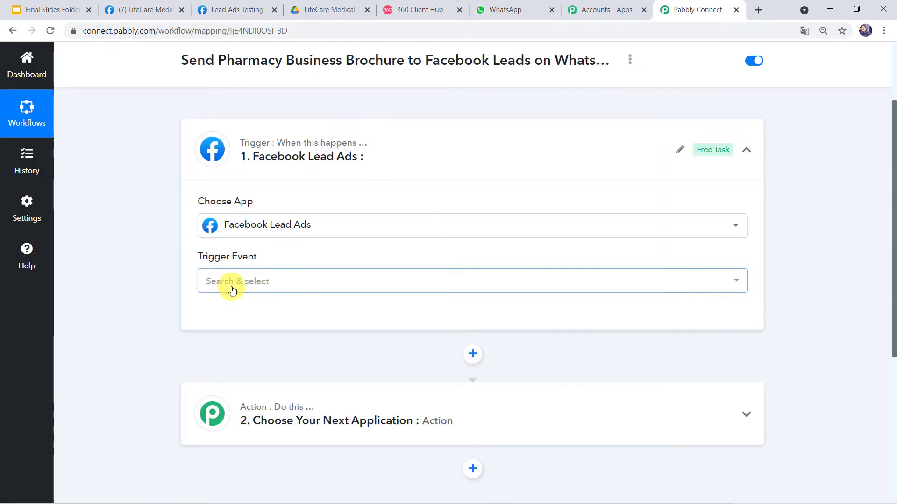
left_click(232, 289)
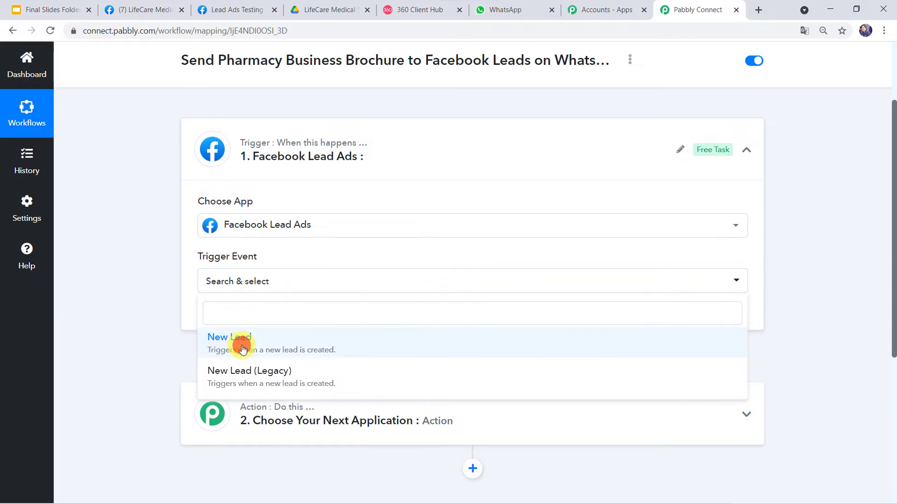
left_click(242, 349)
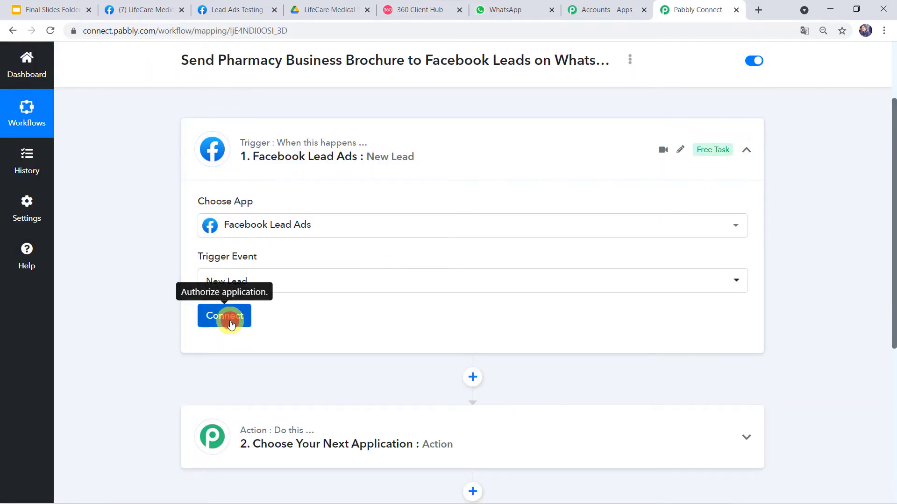
Add and authorize a new Facebook Lead Ads account connection
left_click(230, 324)
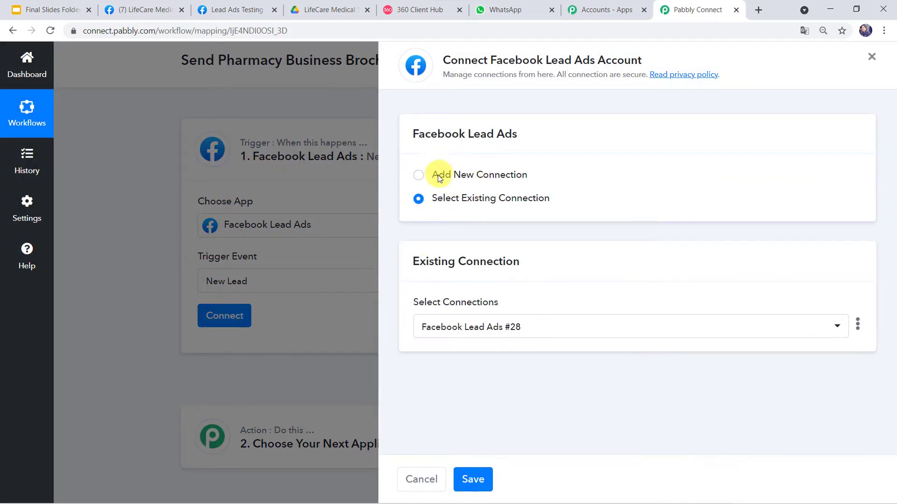
left_click(438, 175)
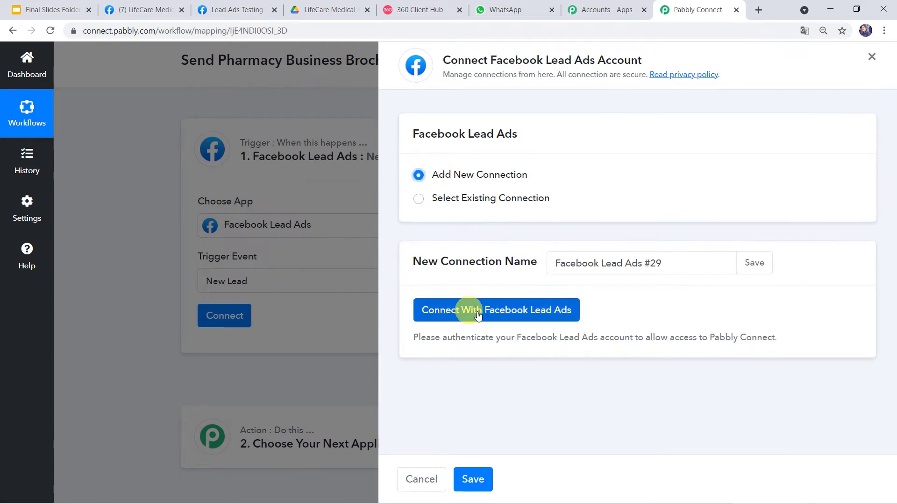
left_click(517, 319)
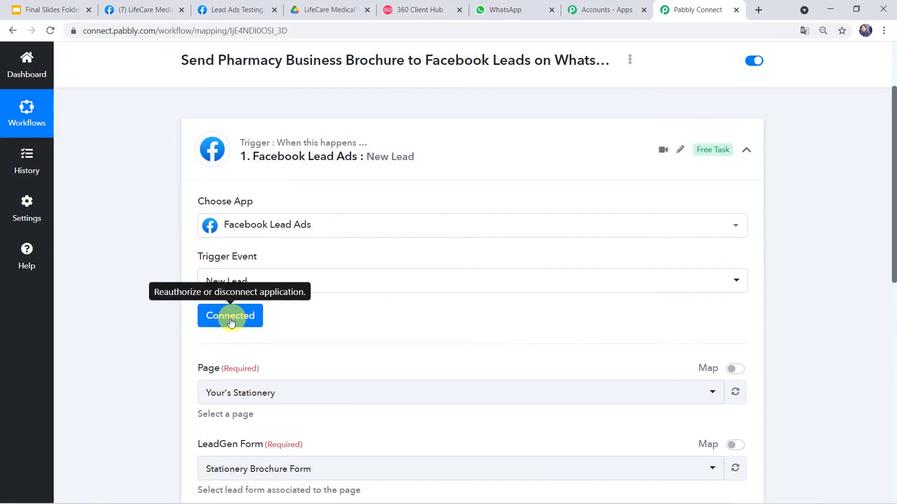
Check the LifeCare Medical Store Facebook page's lead ads forms
scroll(136, 385, "down", 4)
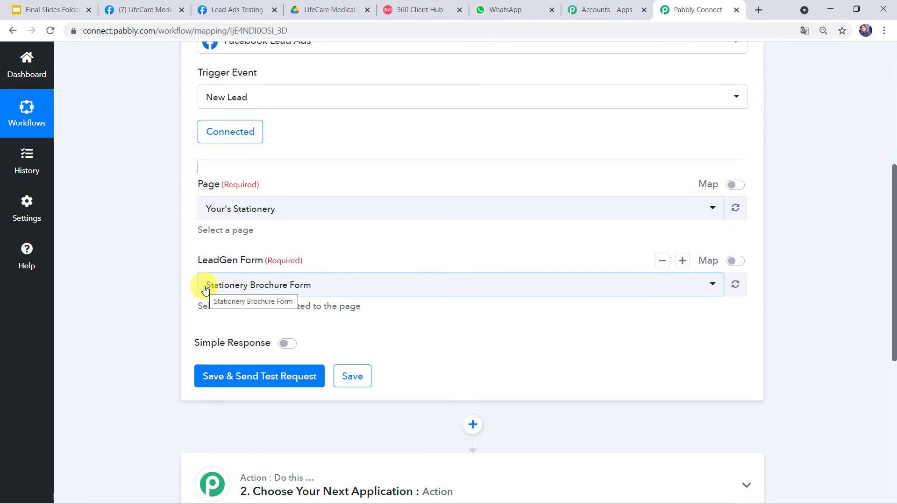
left_click(153, 8)
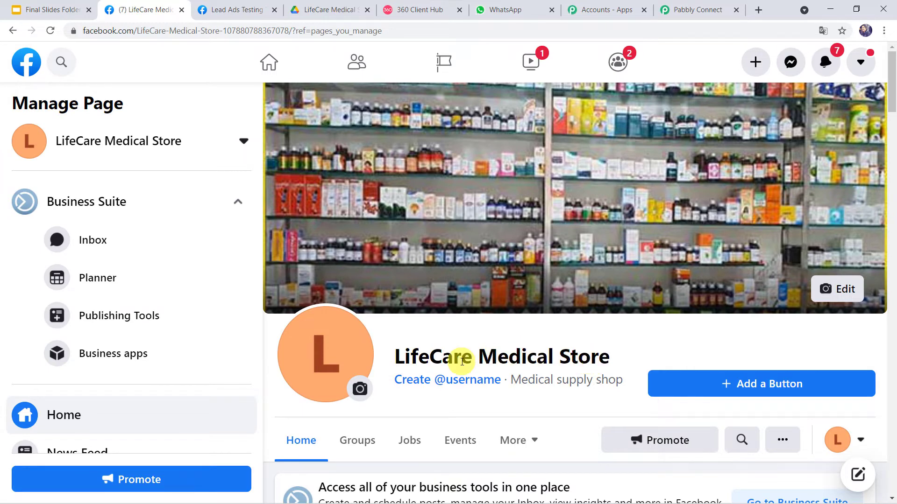
left_click(204, 7)
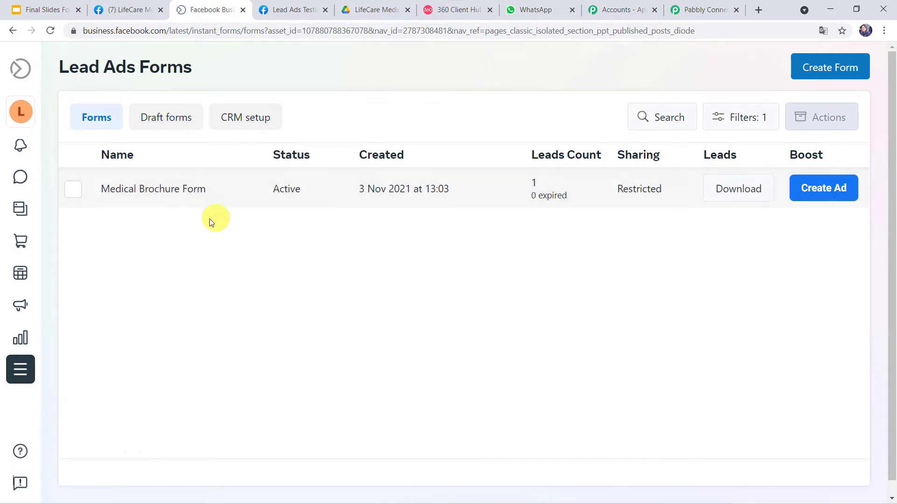
left_click(703, 9)
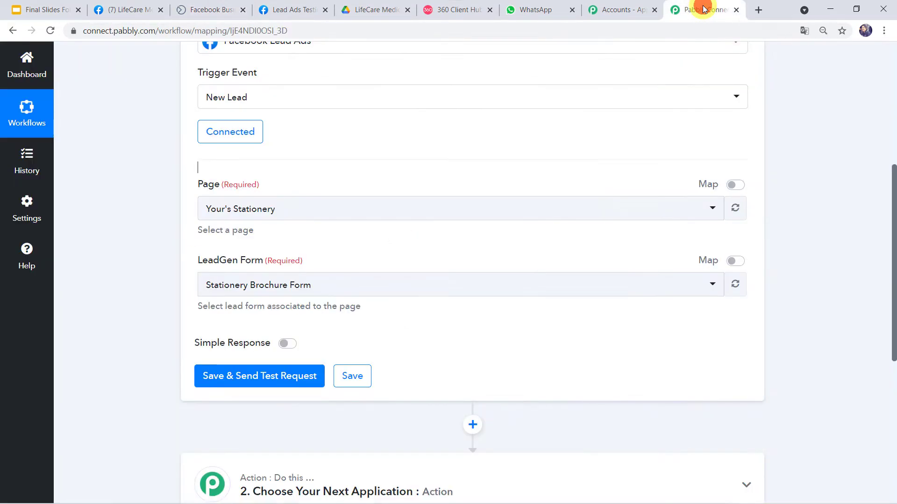
Choose LifeCare Medical Store as the page and Medical Brochure Form as the lead form
left_click(291, 213)
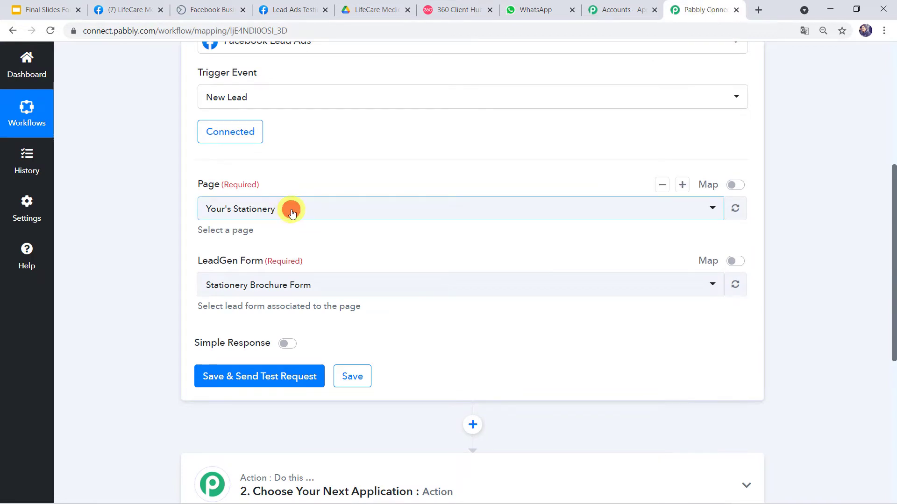
left_click(292, 213)
type("Li")
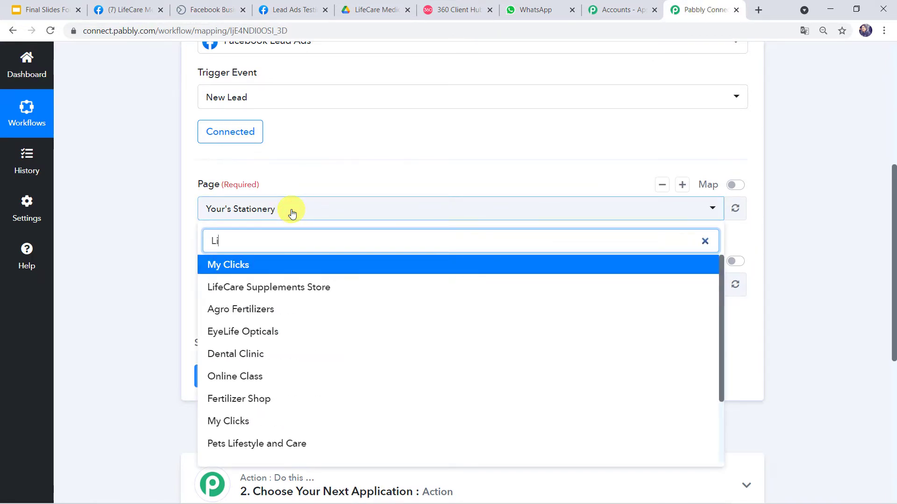
type("fecare")
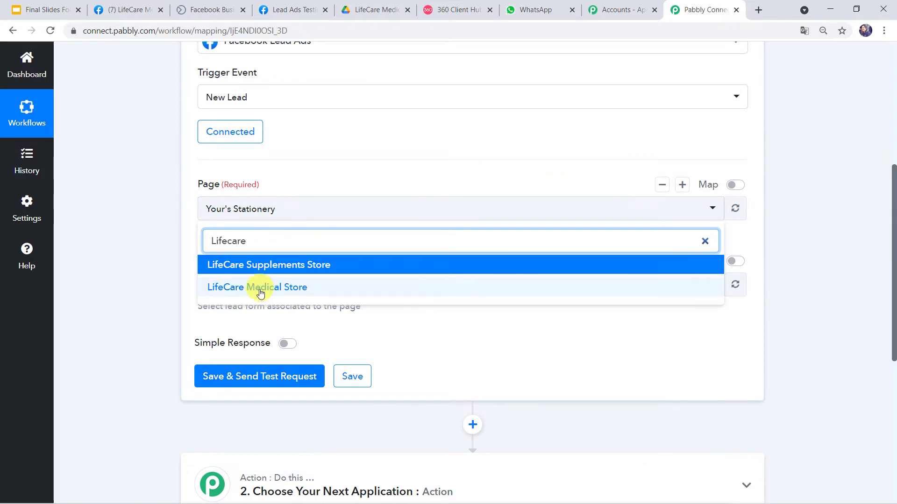
left_click(256, 287)
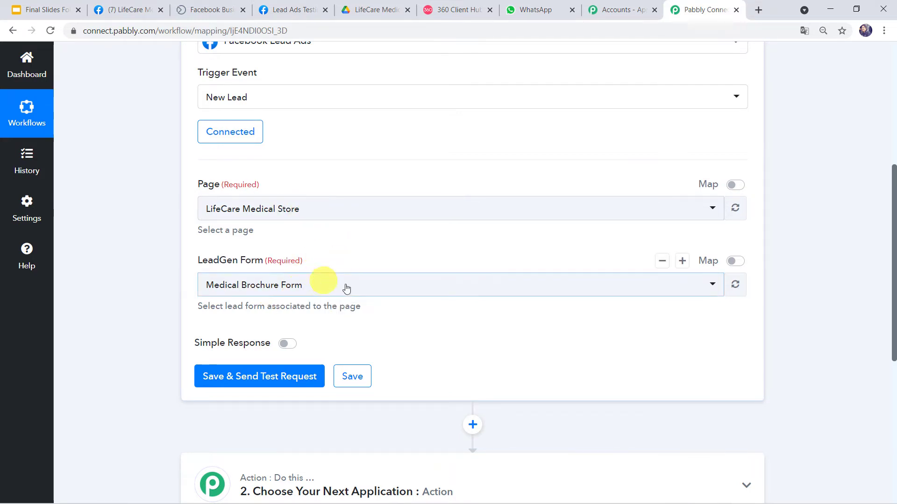
left_click(330, 286)
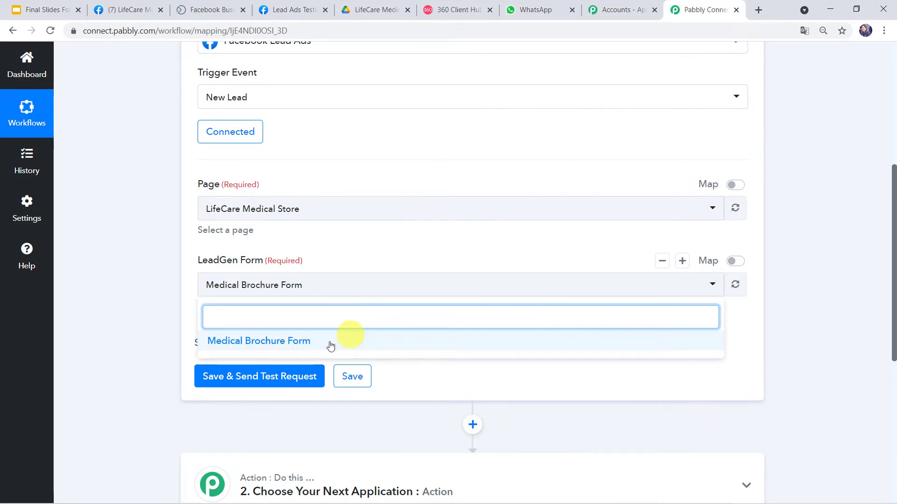
left_click(353, 349)
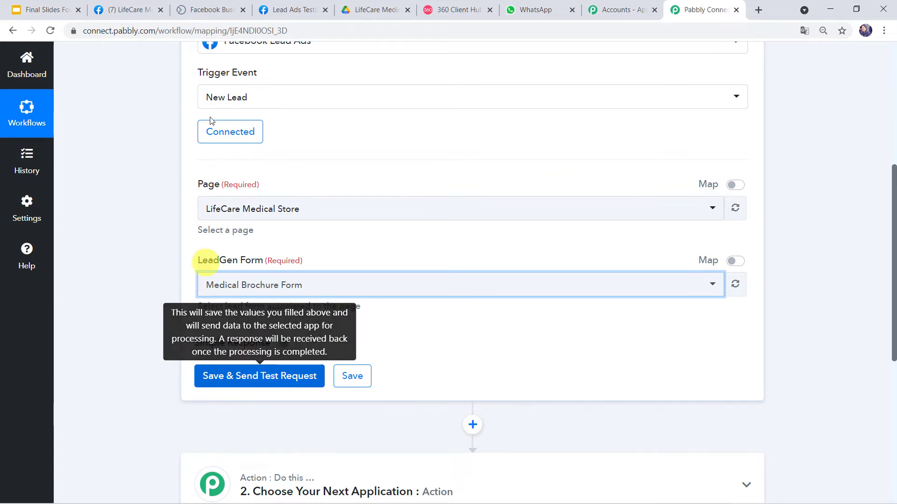
Fill the test lead's e-mail and full name from suggestions in the testing form
left_click(294, 5)
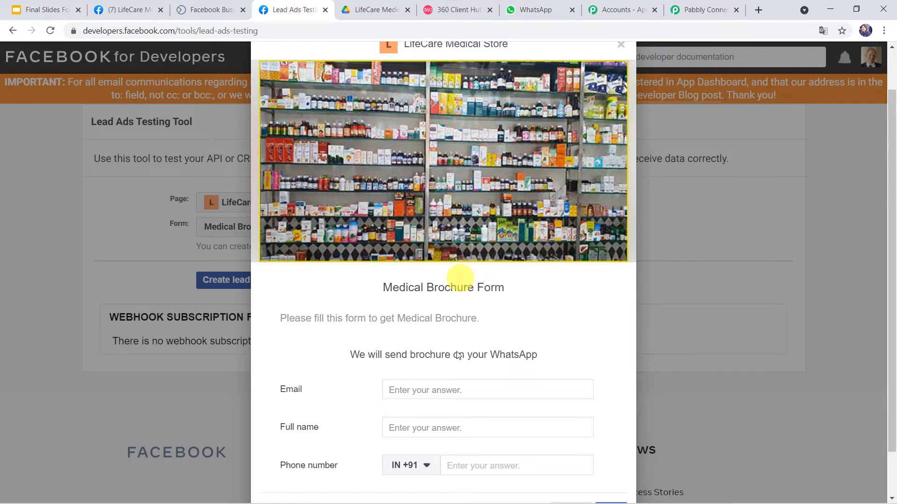
scroll(436, 310, "down", 1)
left_click(416, 338)
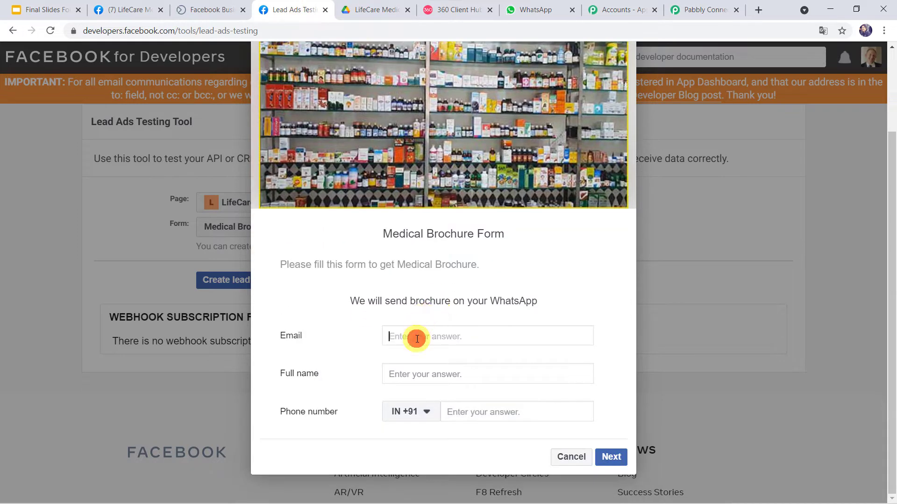
type("shi")
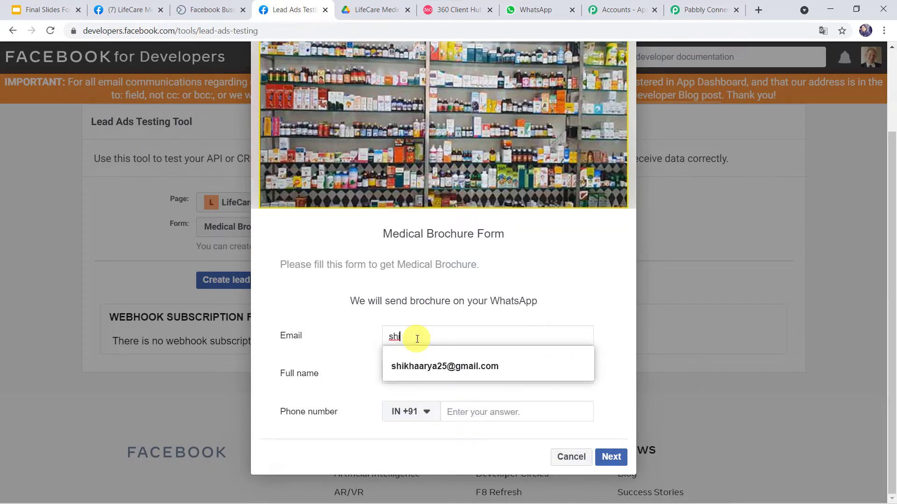
key("Down")
key("Return")
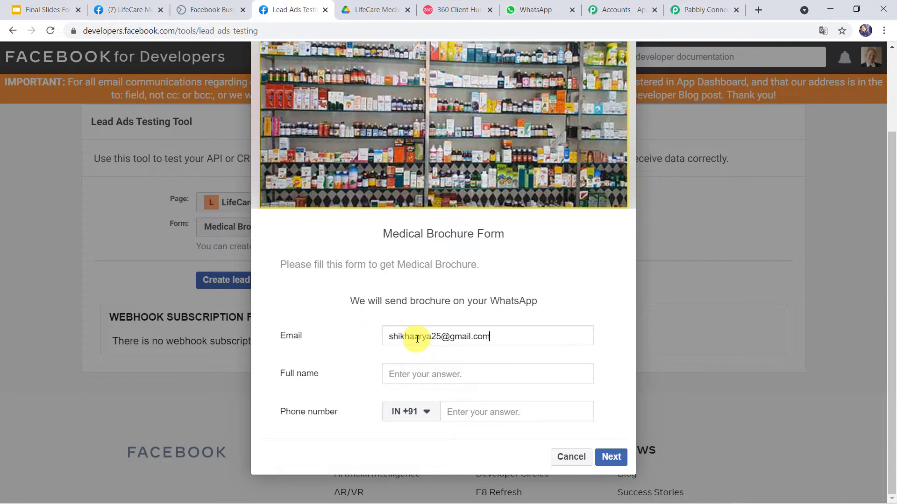
key("Tab")
type("Shik")
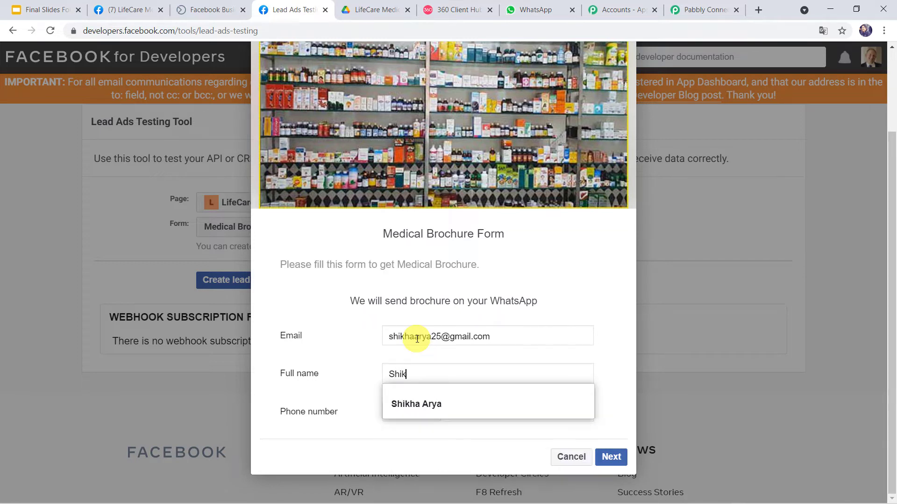
left_click(399, 402)
Enter the lead's phone number and submit the test lead
left_click(492, 410)
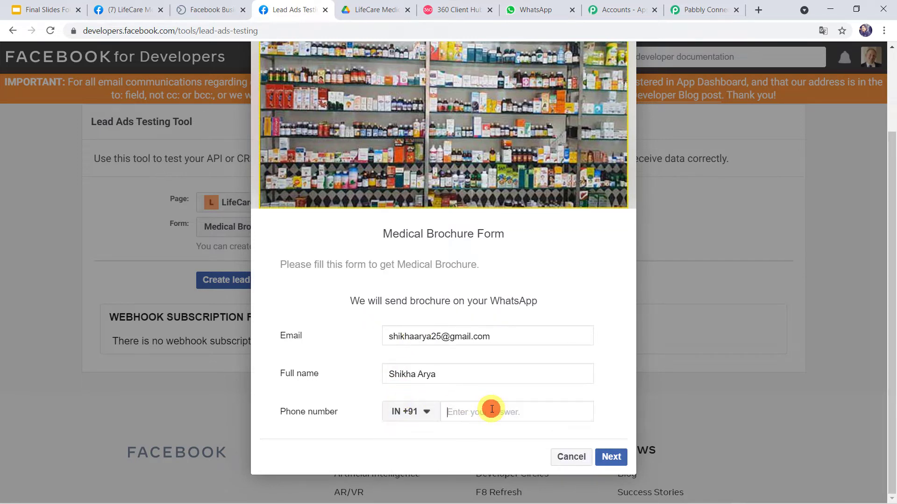
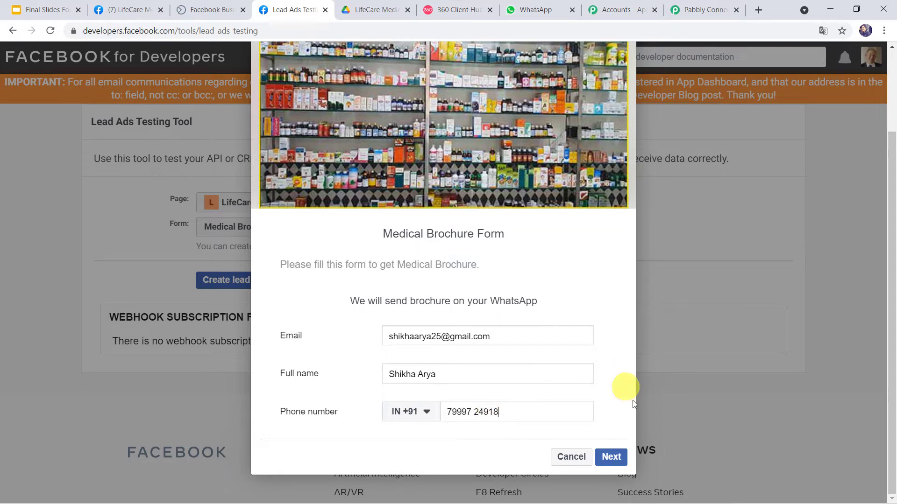
left_click(618, 459)
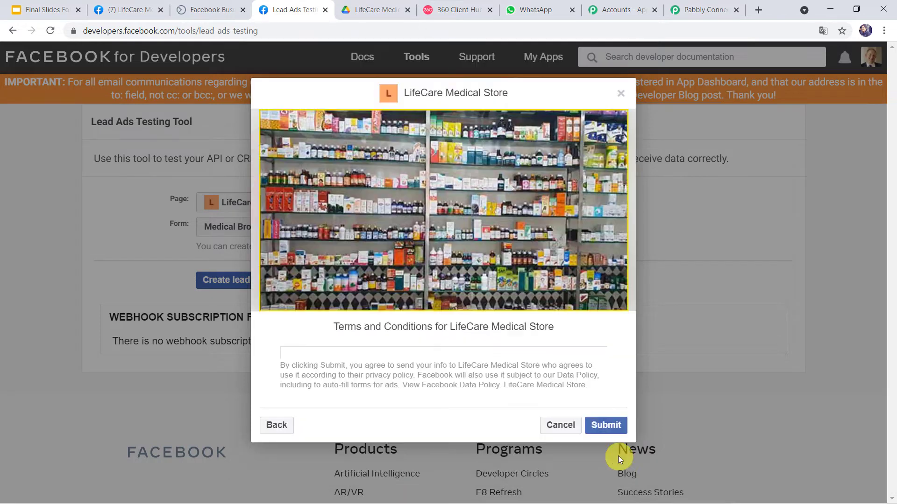
left_click(591, 425)
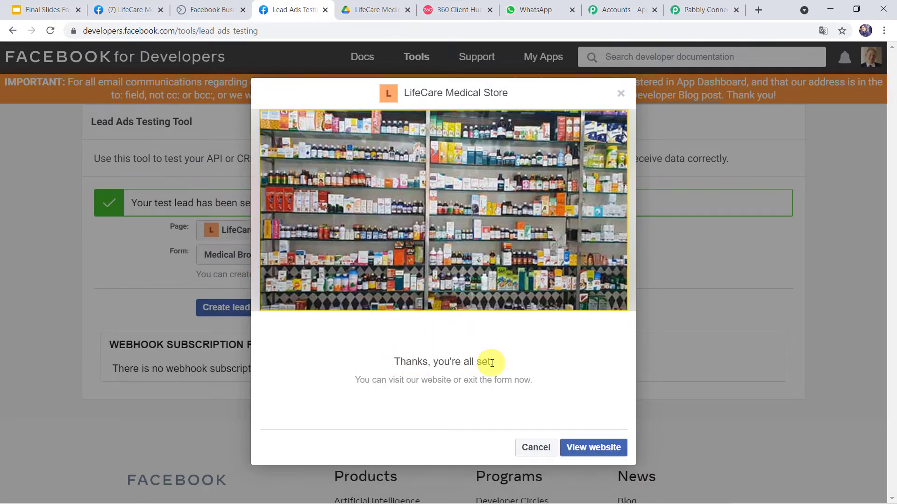
left_click(691, 10)
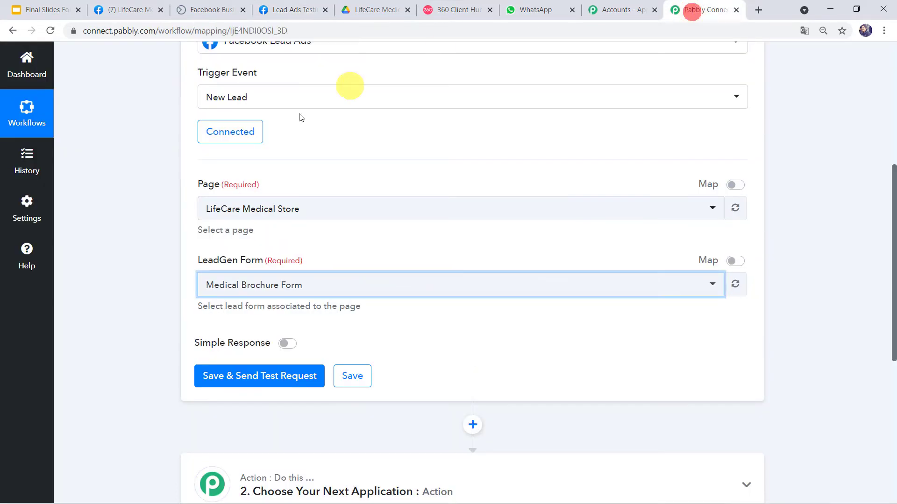
Send a test request and review the lead's e-mail, full name and phone number
left_click(251, 377)
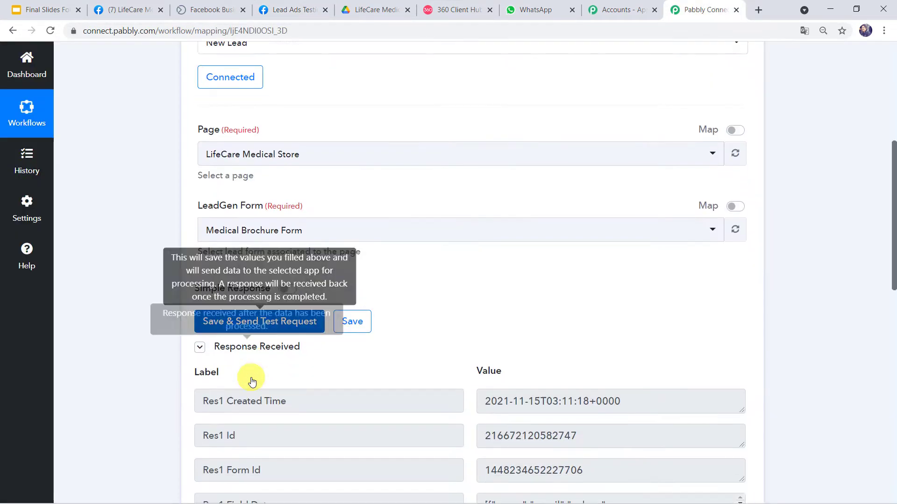
scroll(252, 380, "down", 6)
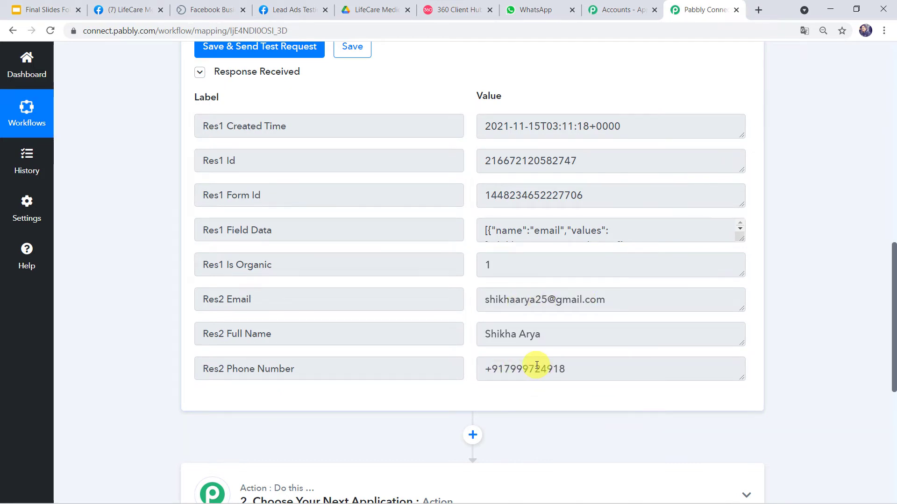
left_click_drag(548, 333, 469, 331)
Make Action 2 WhatsApp by 360Dialog with the Send Template Message event
left_click_drag(580, 363, 446, 351)
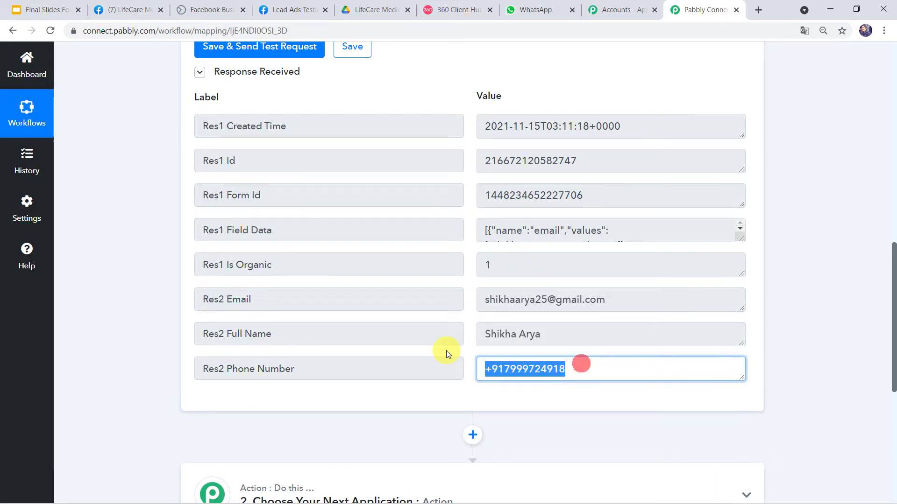
scroll(476, 363, "down", 5)
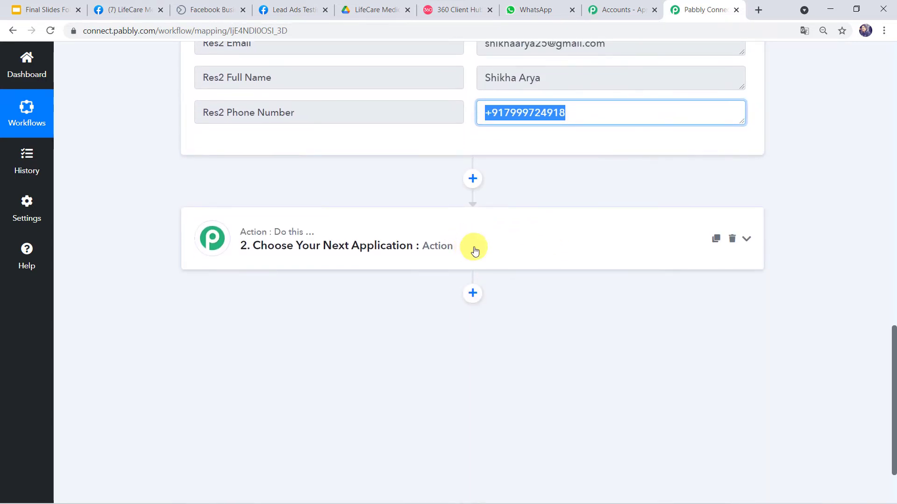
left_click(473, 245)
left_click(275, 317)
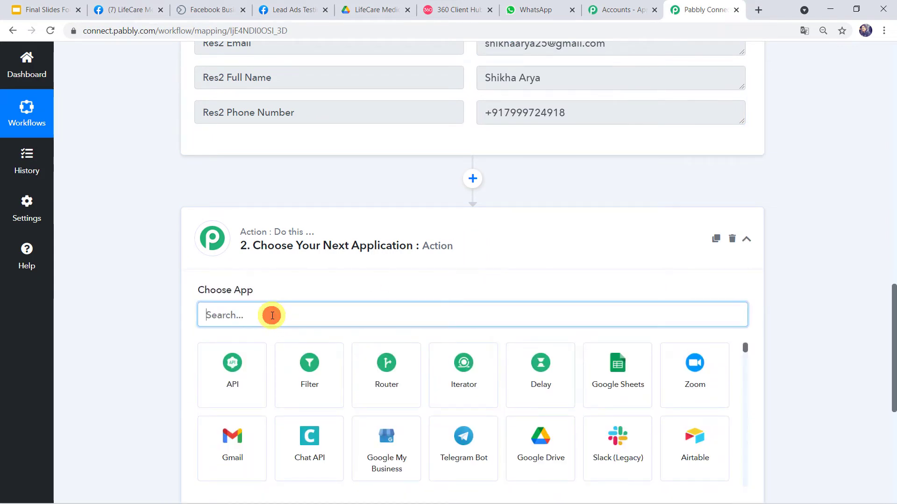
type("360")
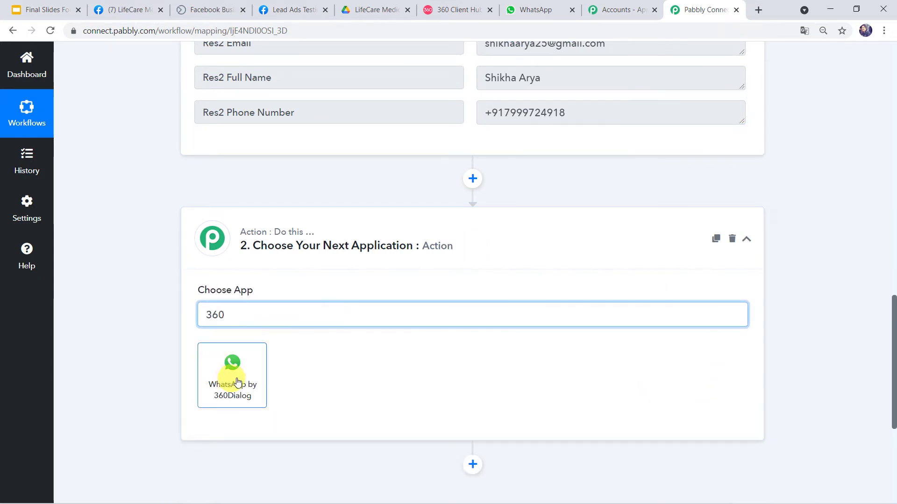
left_click(237, 374)
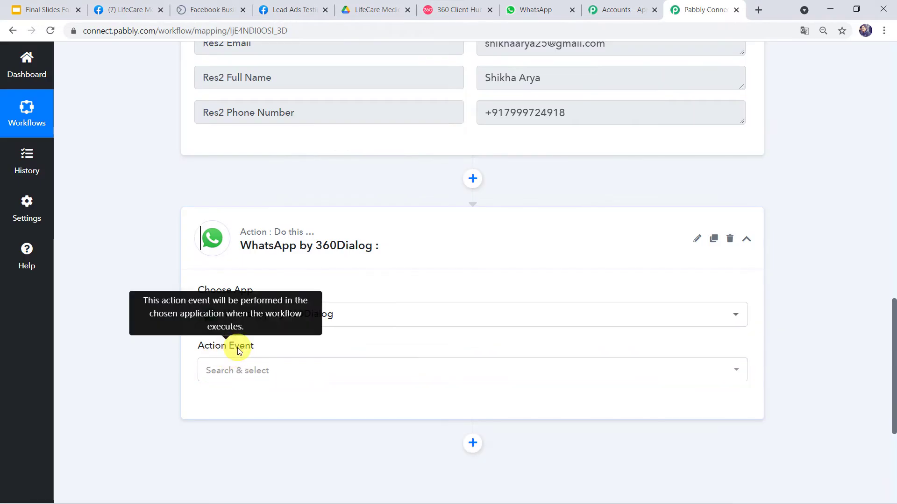
left_click(233, 370)
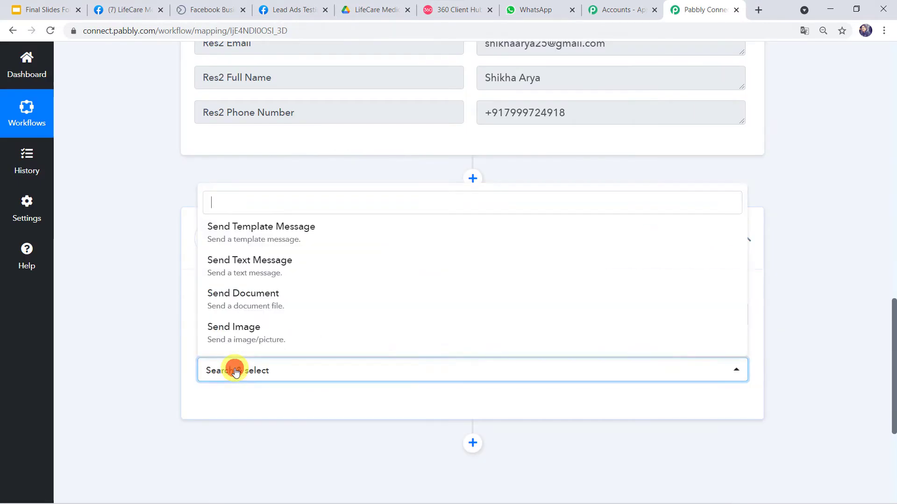
left_click(257, 231)
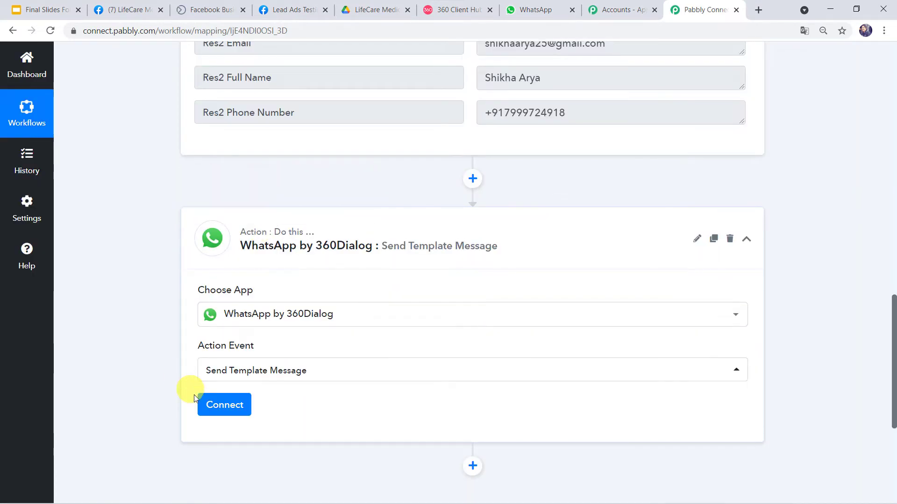
left_click(211, 407)
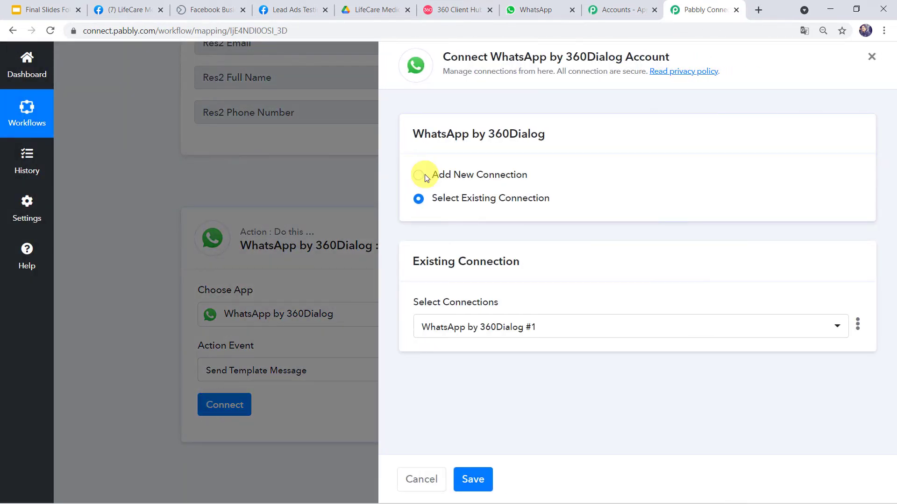
Choose Add New Connection to bring up the 'WhatsApp by 360Dialog #2' API Key and Domain fields
left_click(443, 174)
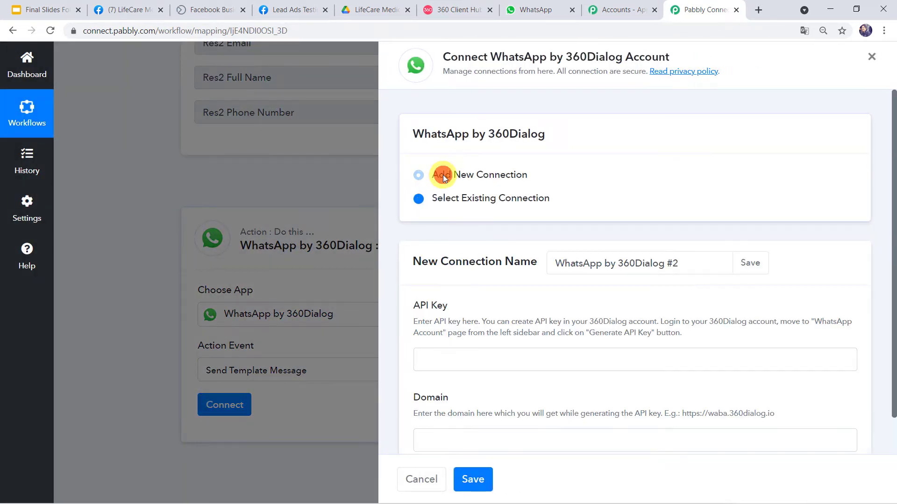
scroll(434, 312, "down", 1)
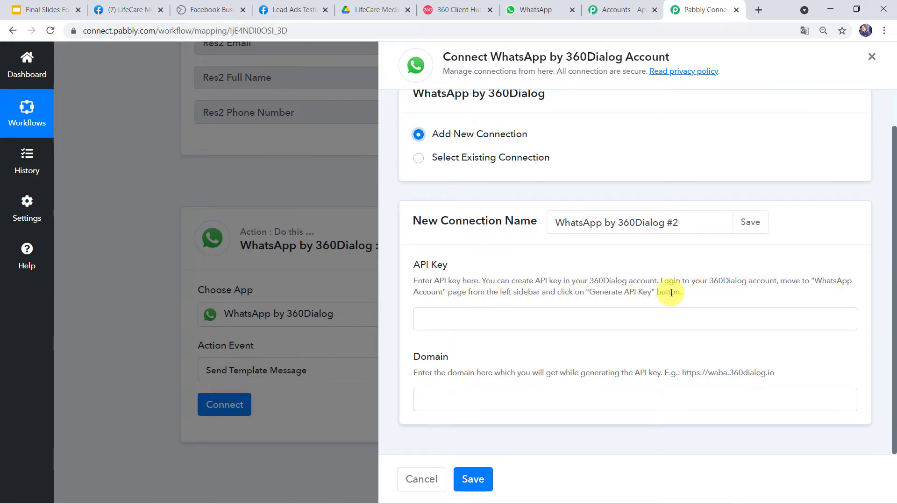
View the WhatsApp Accounts page in 360dialog Client Hub, then return to Pabbly Connect
left_click(458, 13)
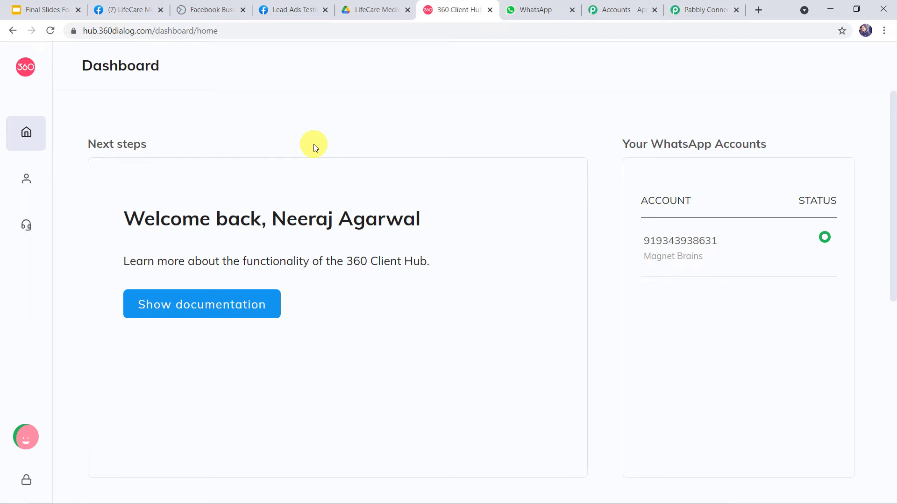
left_click(104, 181)
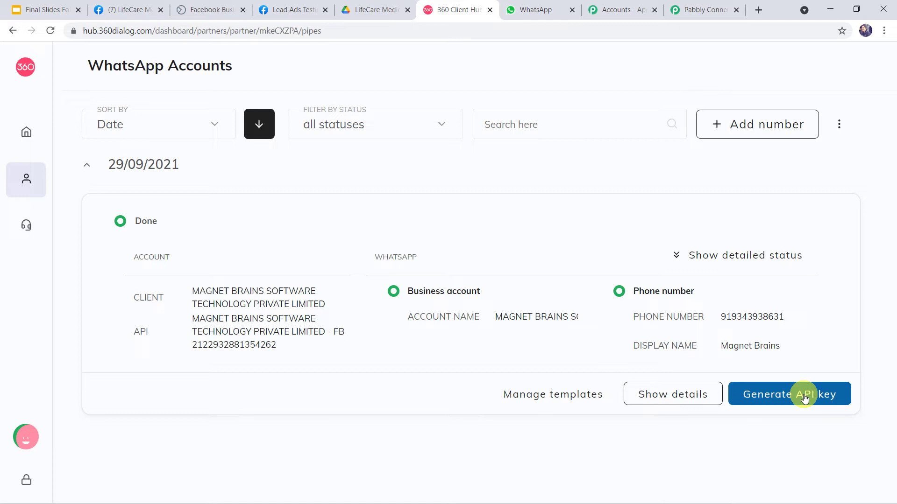
left_click(690, 10)
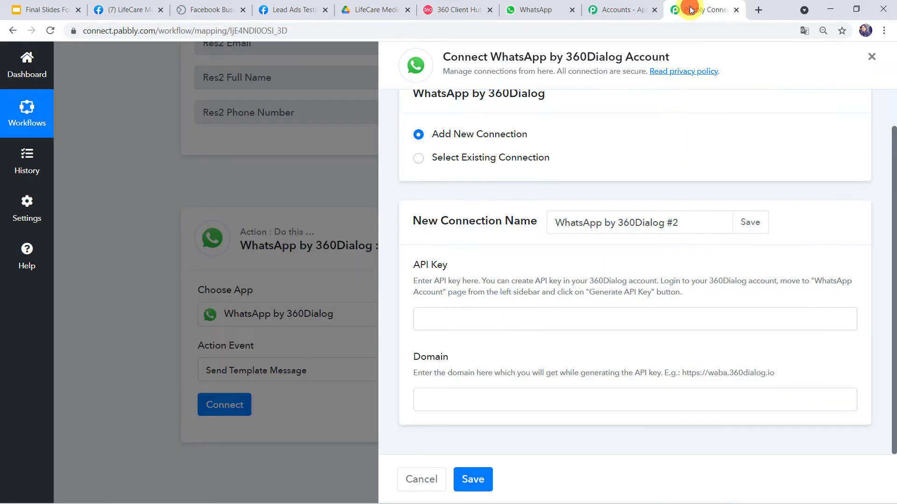
left_click(442, 322)
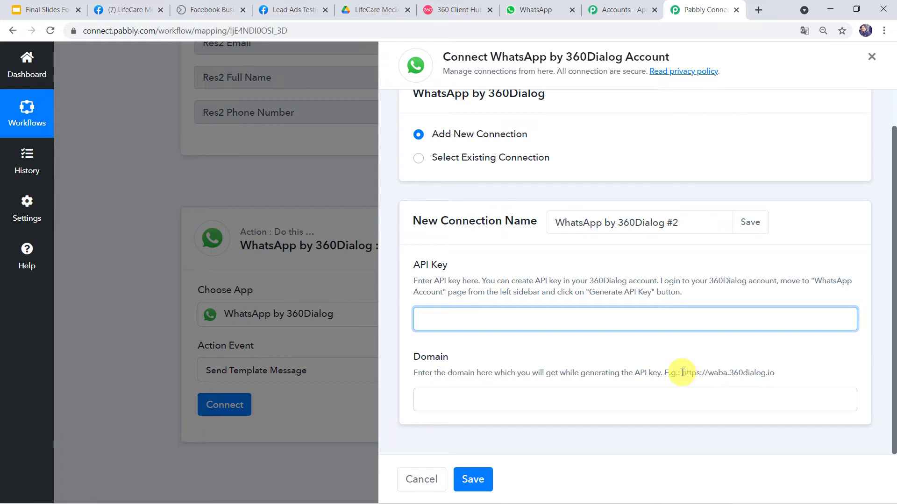
left_click_drag(682, 373, 777, 377)
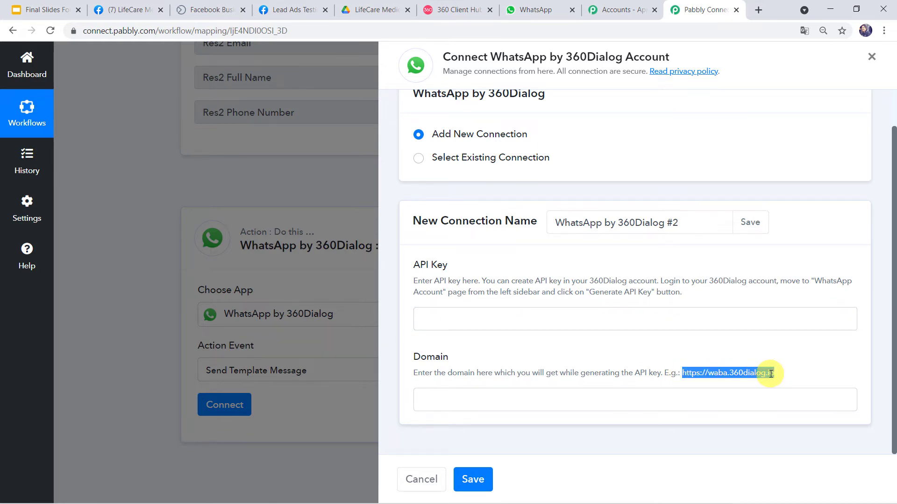
right_click(771, 373)
left_click(774, 385)
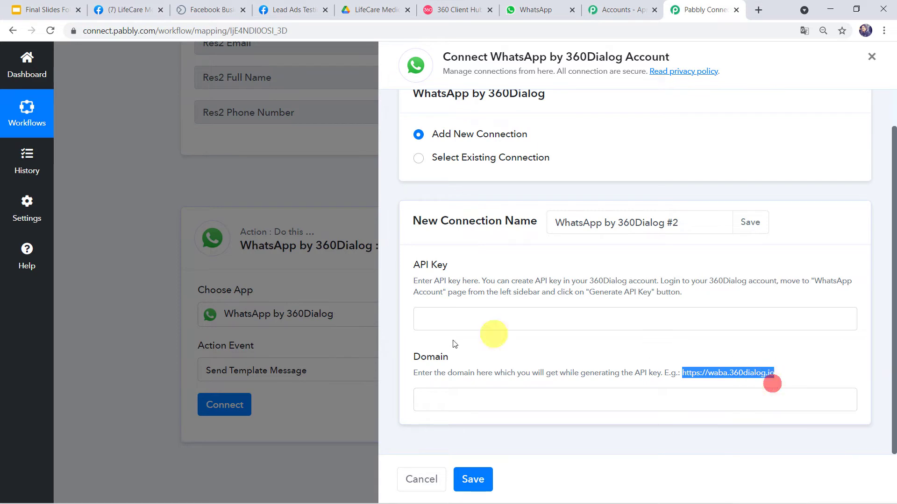
left_click(429, 403)
right_click(429, 403)
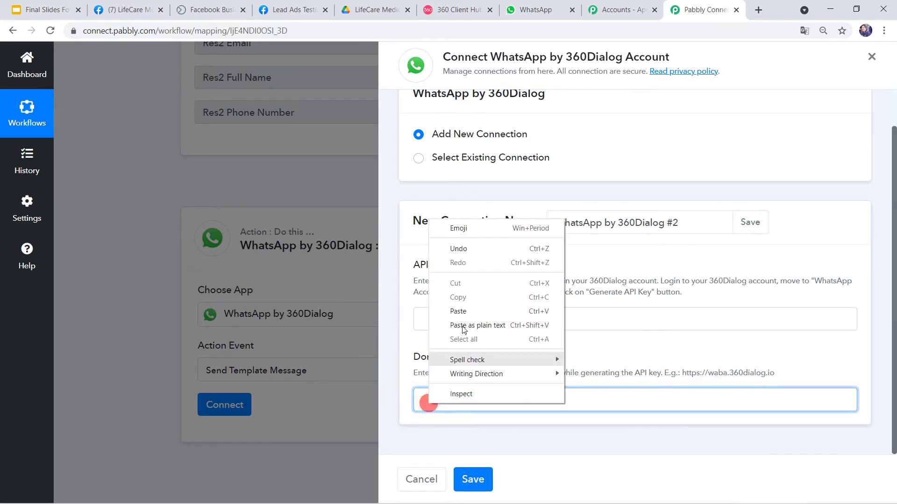
left_click(464, 310)
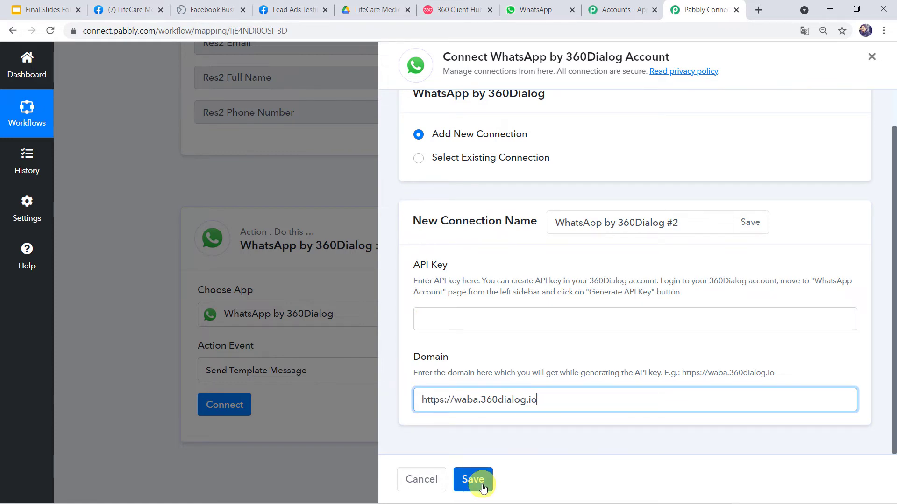
left_click(419, 162)
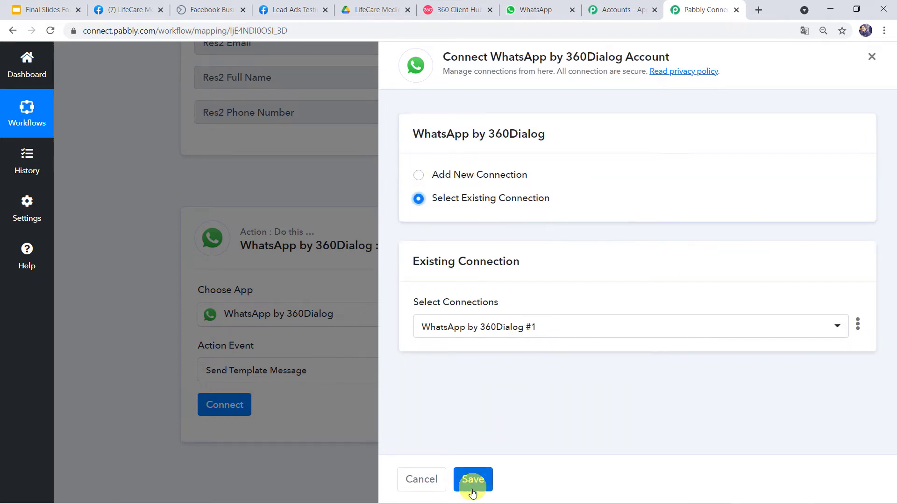
Save the existing 360Dialog connection and review the Template, Namespace and Language Code fields
left_click(473, 491)
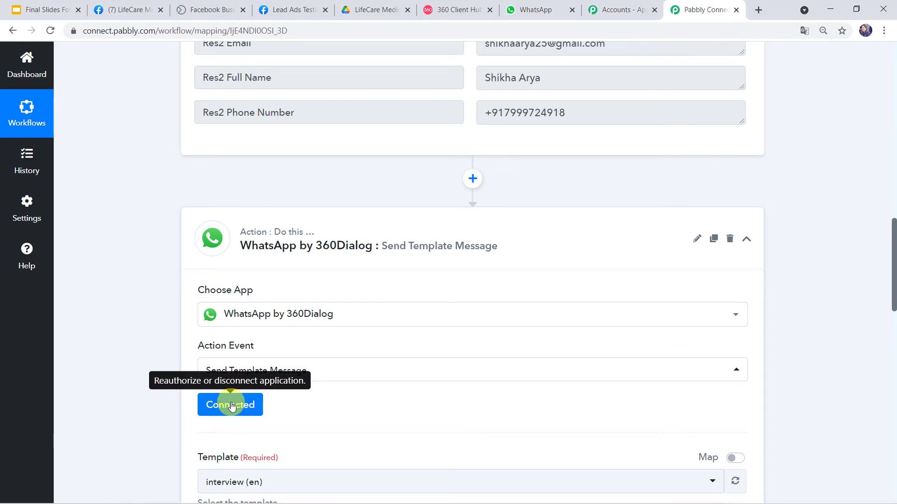
scroll(332, 395, "down", 7)
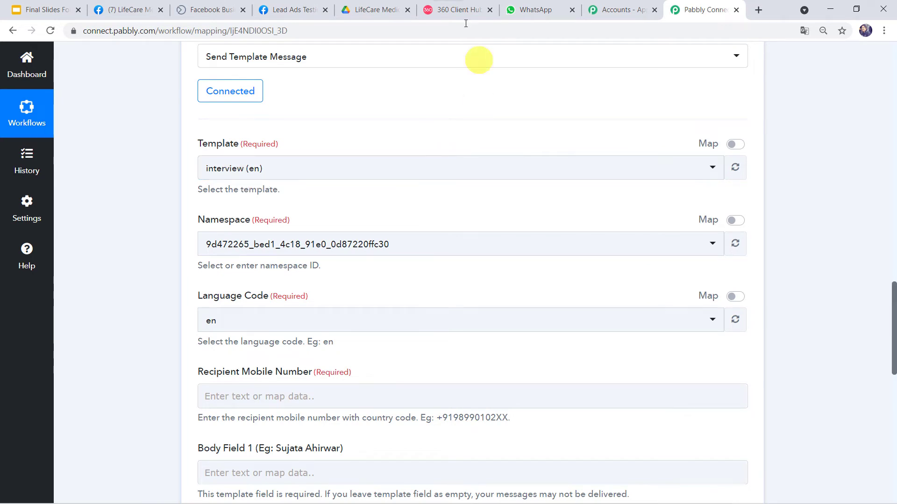
Back in 360 Client Hub, open the WhatsApp account's templates list and start a new template
left_click(479, 13)
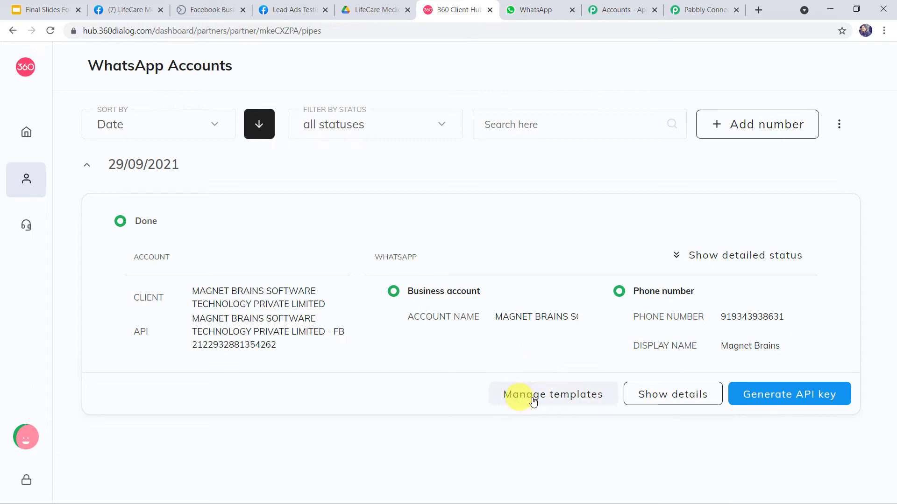
left_click(583, 400)
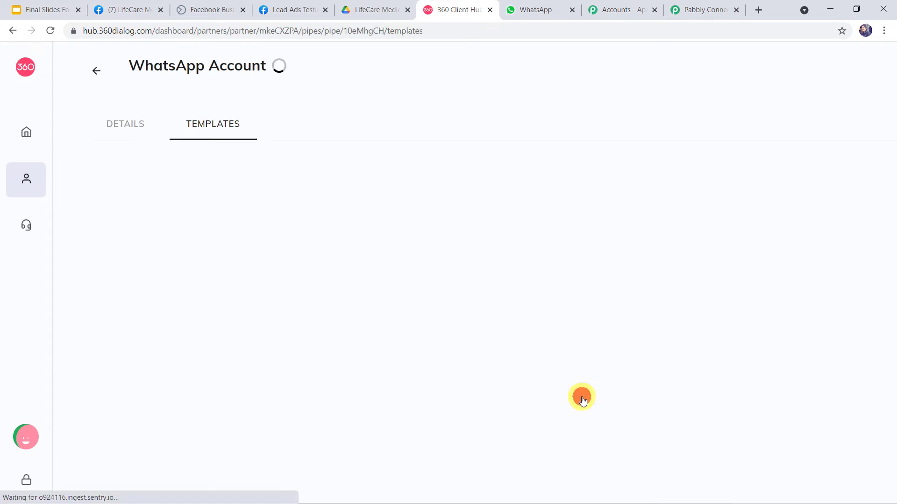
scroll(470, 372, "down", 15)
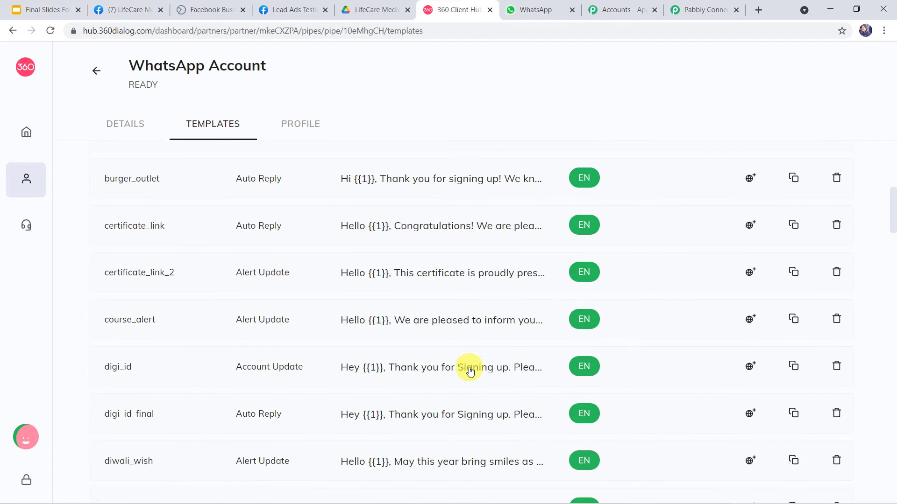
scroll(469, 371, "up", 15)
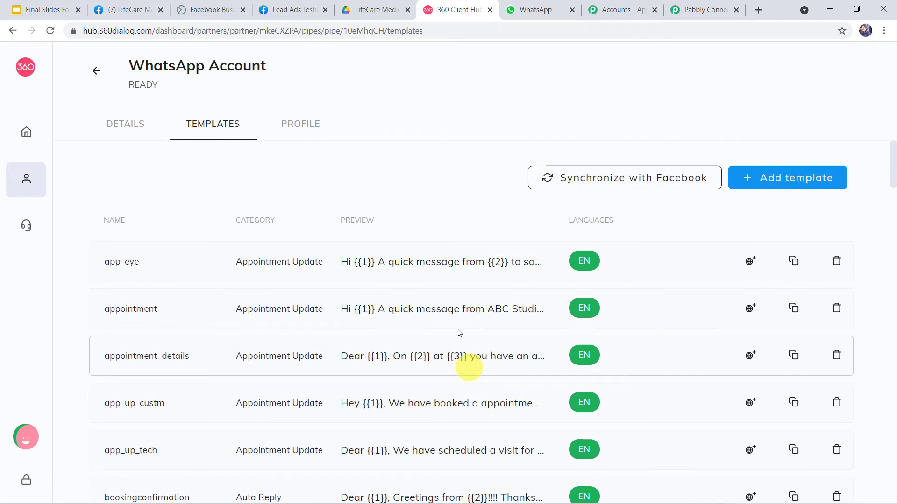
left_click(773, 184)
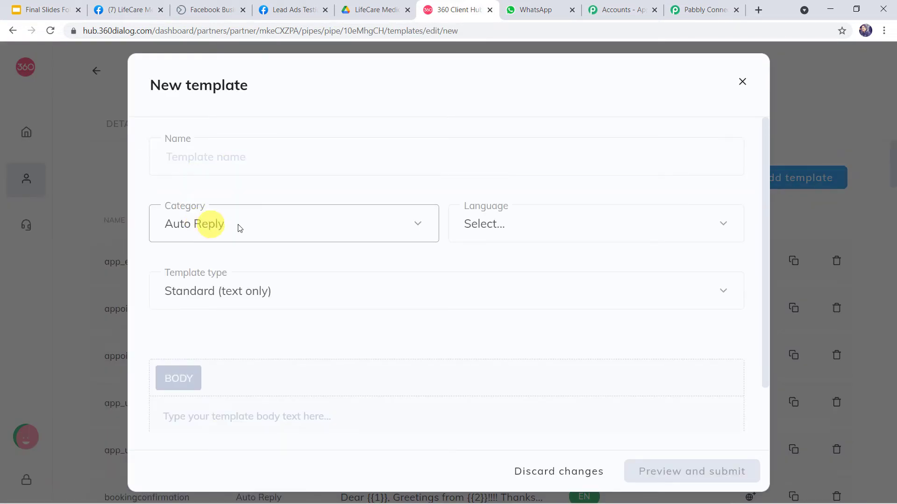
Look through the Category, Language and Template type options, then close the new template form unfilled
left_click(262, 229)
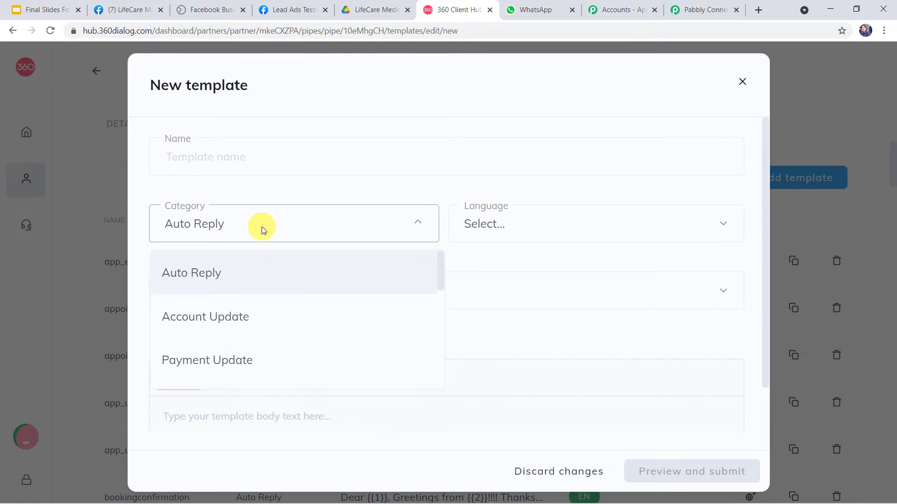
scroll(272, 332, "down", 6)
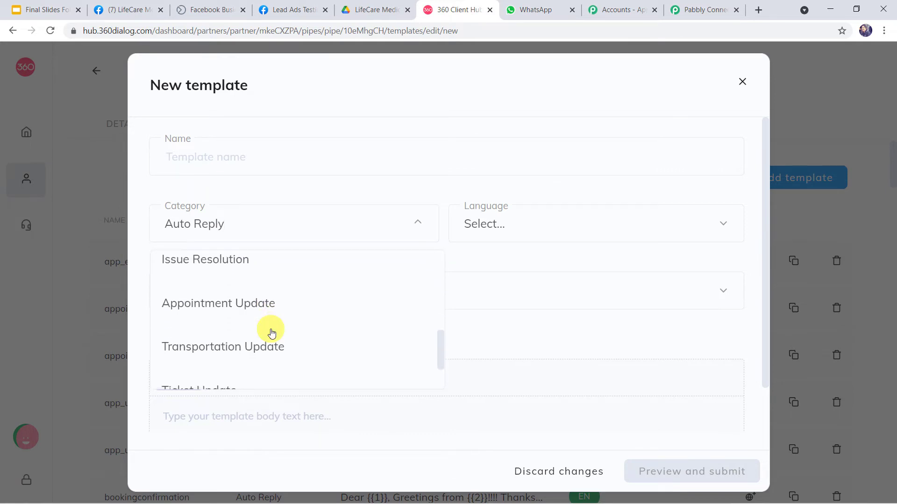
left_click(520, 222)
left_click(519, 223)
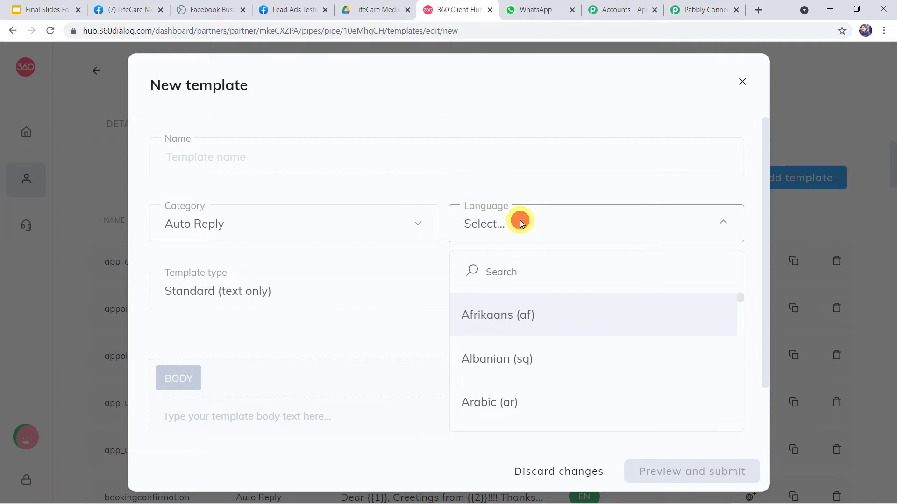
left_click(302, 291)
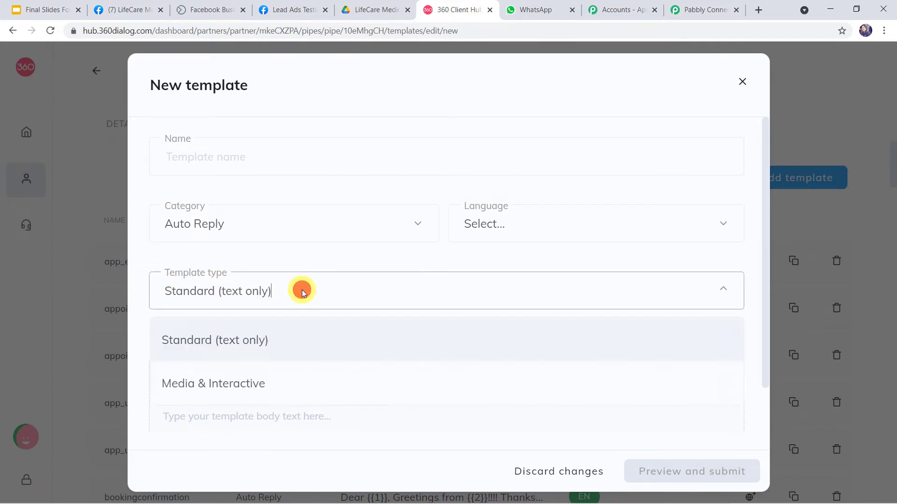
left_click(302, 291)
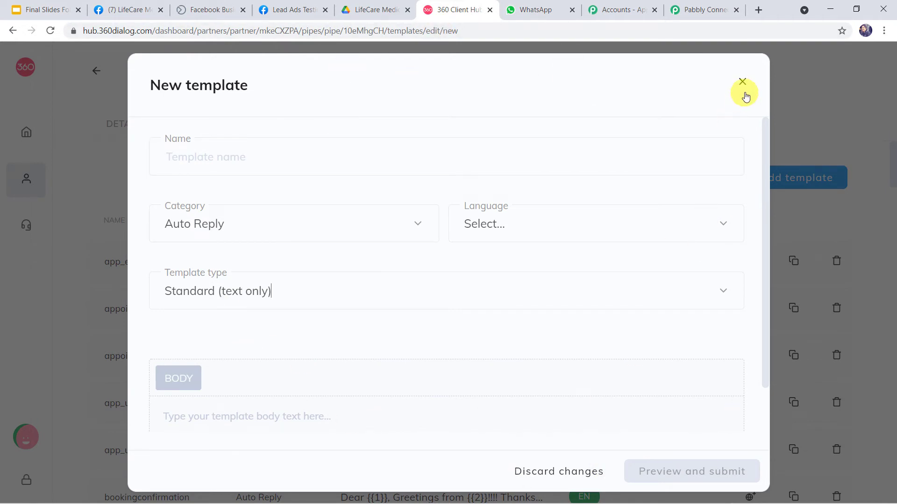
left_click(743, 82)
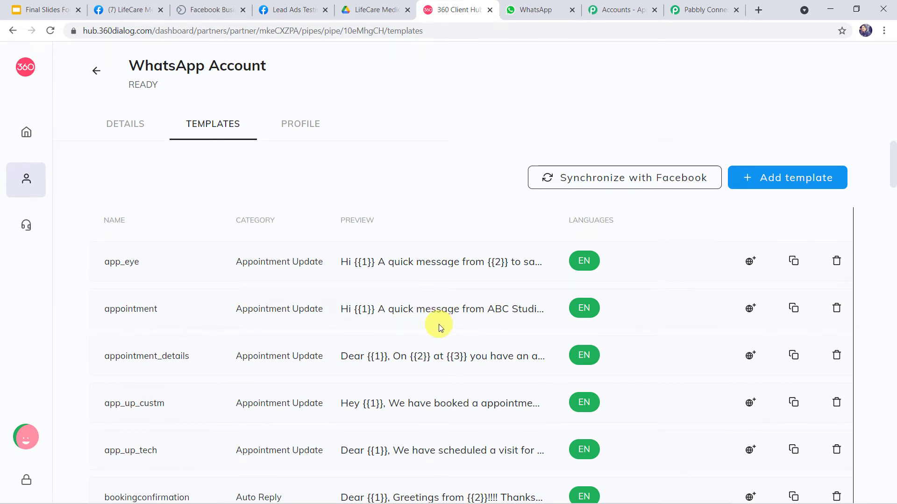
Open the send_brochure_final preview and highlight its {{1}} name and {{2}} interest placeholders
scroll(441, 322, "down", 1)
left_click(414, 196)
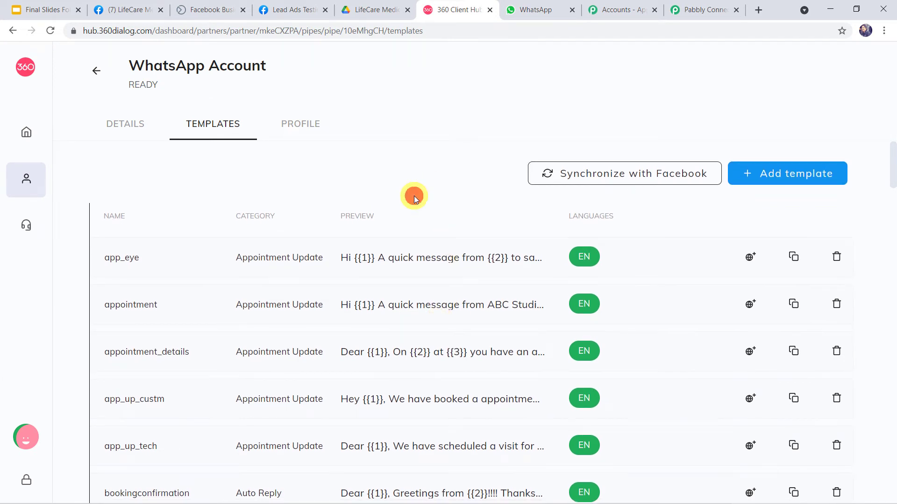
scroll(414, 195, "down", 15)
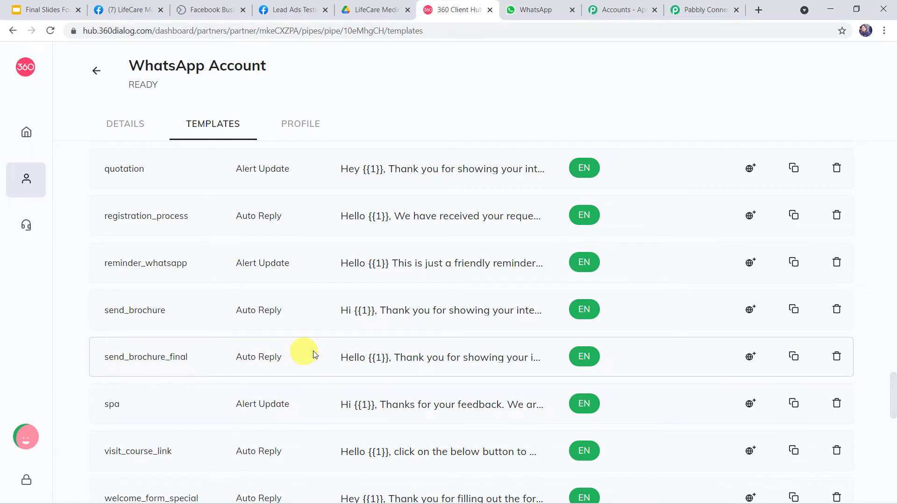
left_click(450, 360)
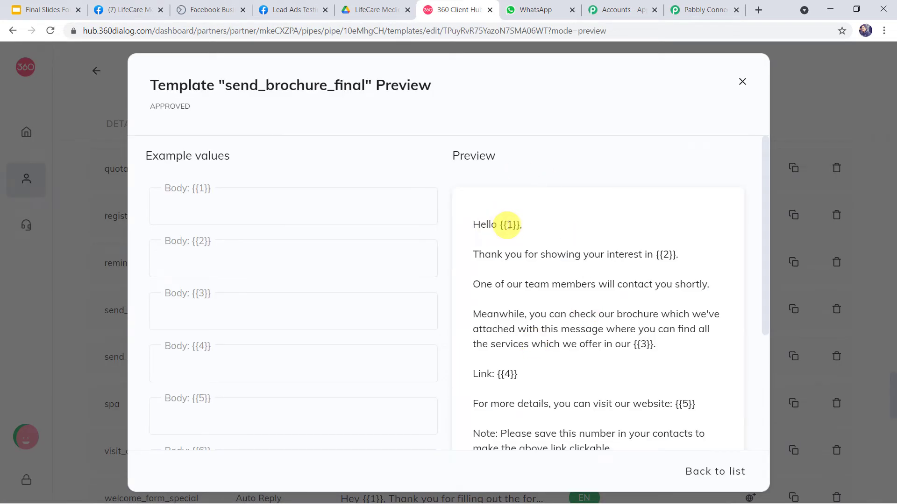
double_click(509, 225)
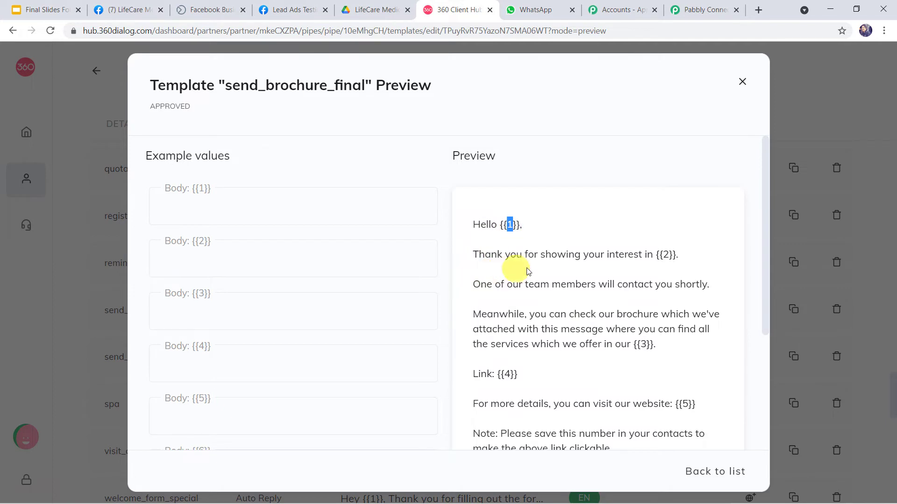
double_click(666, 257)
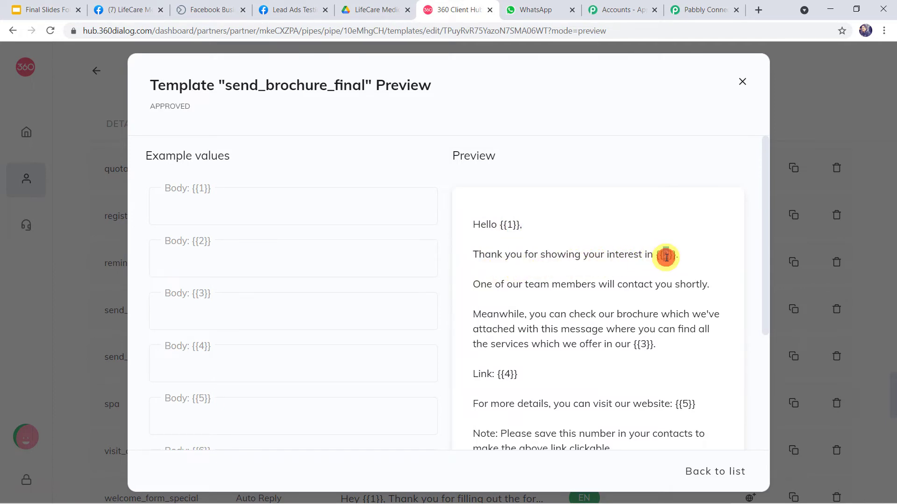
Highlight {{1}} and {{2}} again, then the {{4}} brochure link and {{5}} website placeholders
scroll(665, 254, "down", 1)
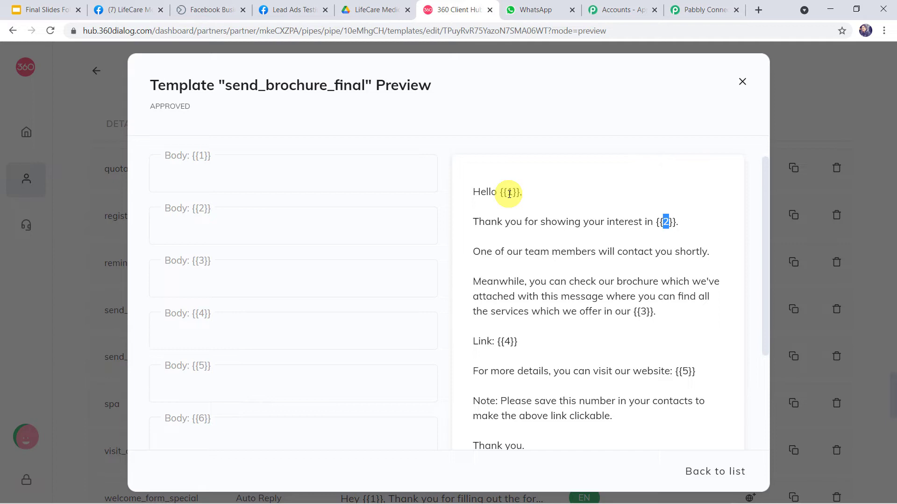
double_click(509, 194)
double_click(665, 221)
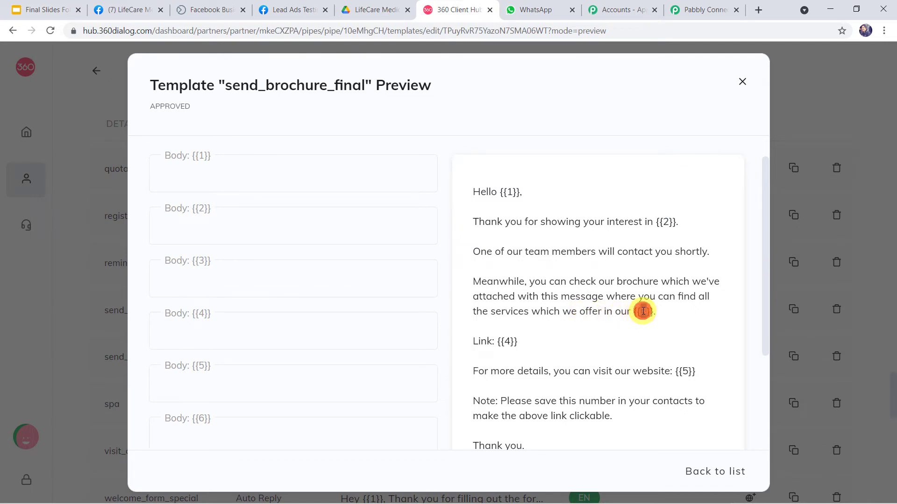
scroll(642, 311, "down", 2)
double_click(507, 265)
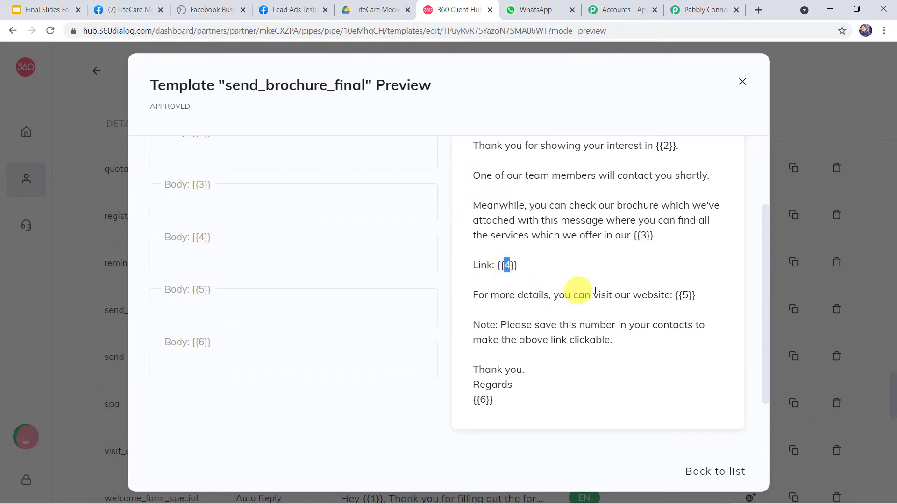
double_click(685, 295)
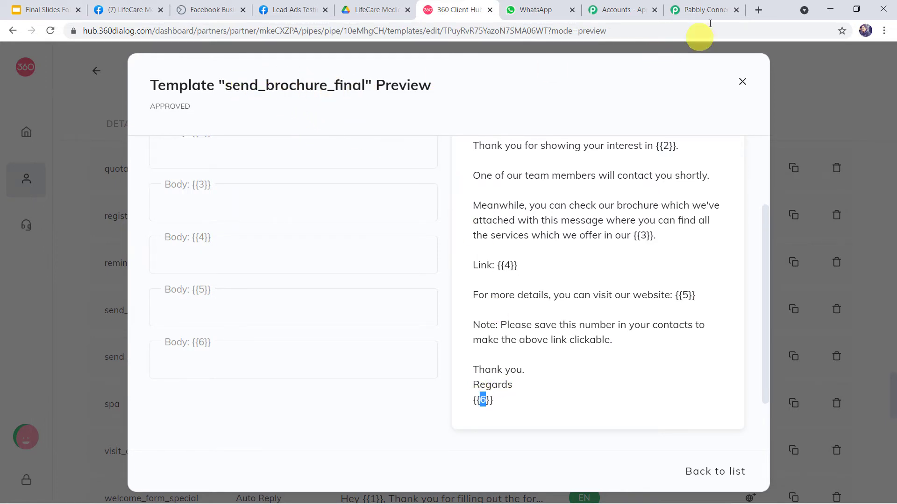
left_click(705, 7)
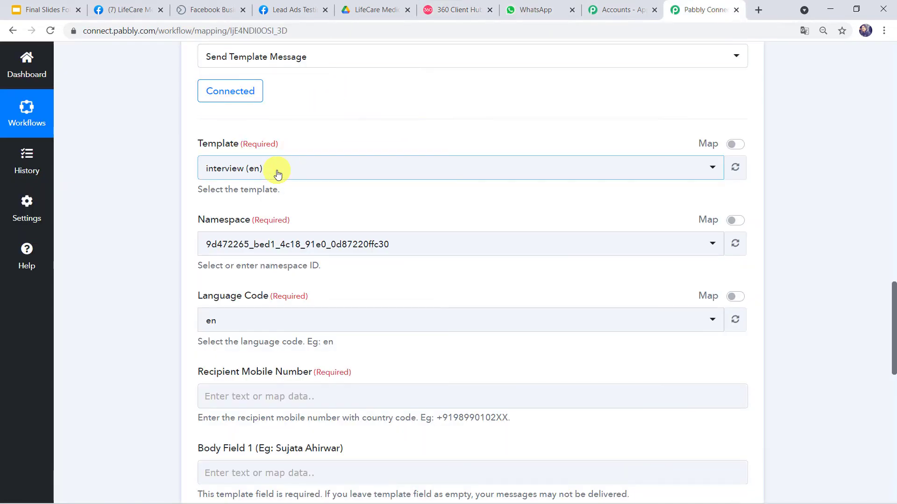
Search 'send' in the Template list, choose send_brochure_final (en), and review the lead fields
left_click(277, 173)
type("send")
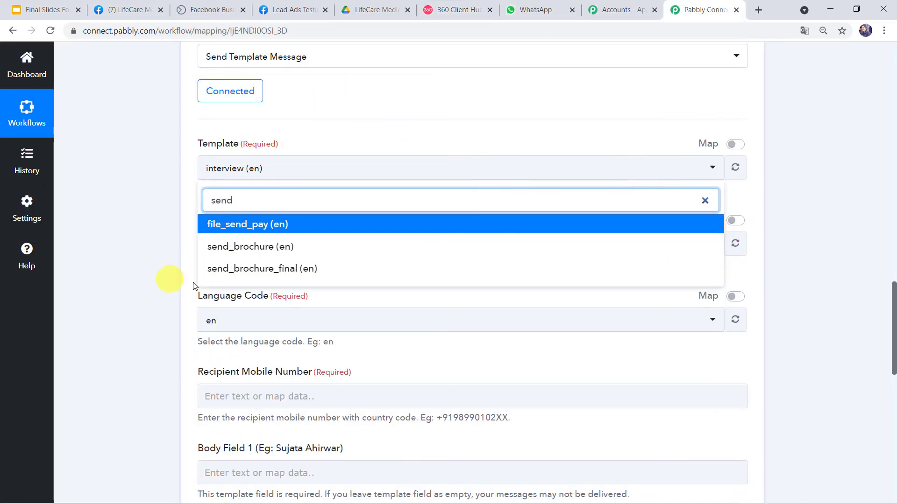
left_click(240, 273)
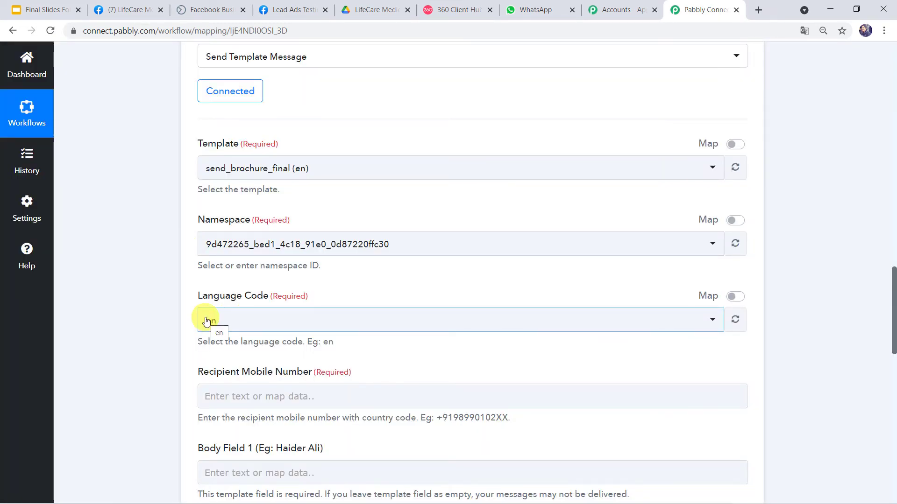
scroll(206, 321, "down", 5)
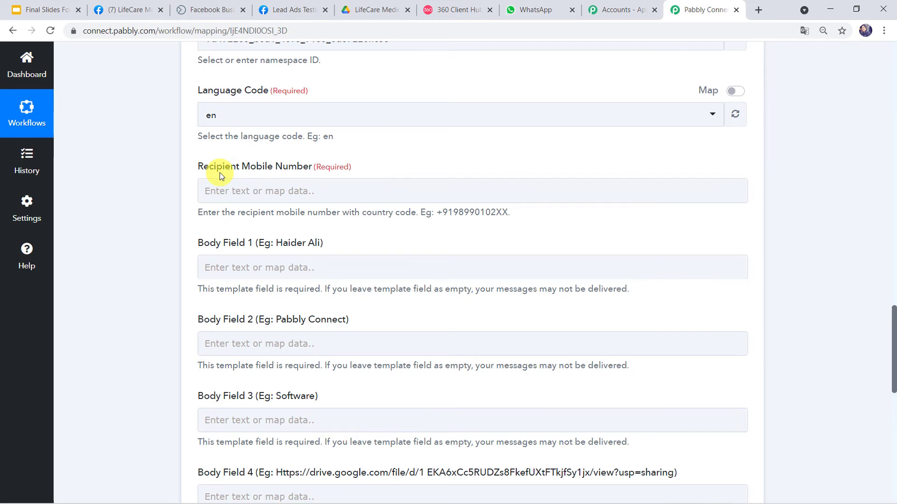
scroll(108, 146, "up", 10)
scroll(109, 143, "up", 7)
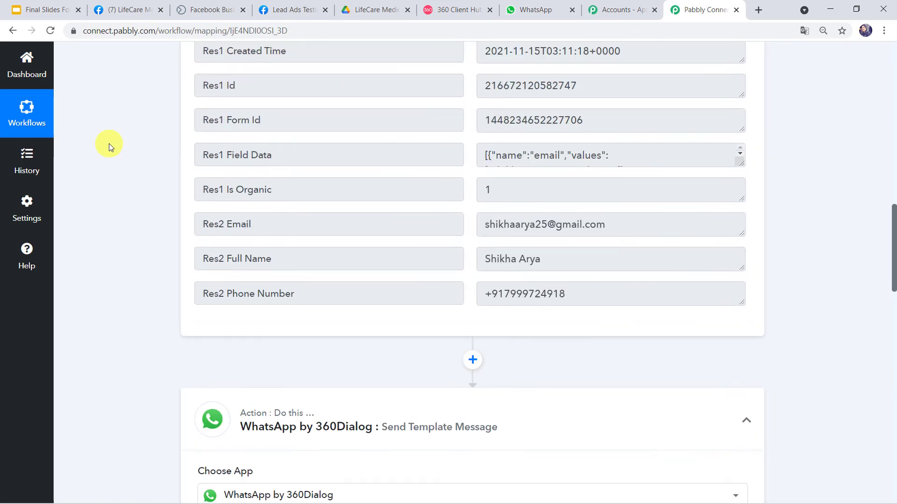
scroll(108, 144, "down", 2)
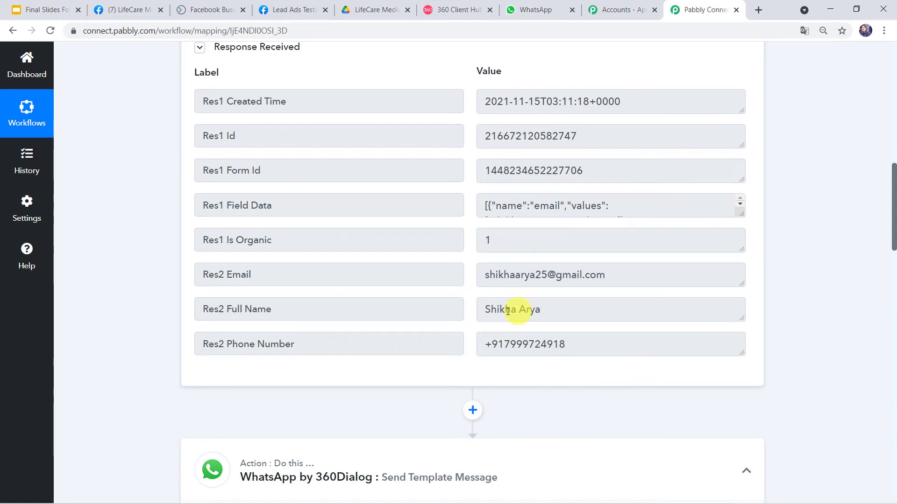
scroll(505, 297, "down", 15)
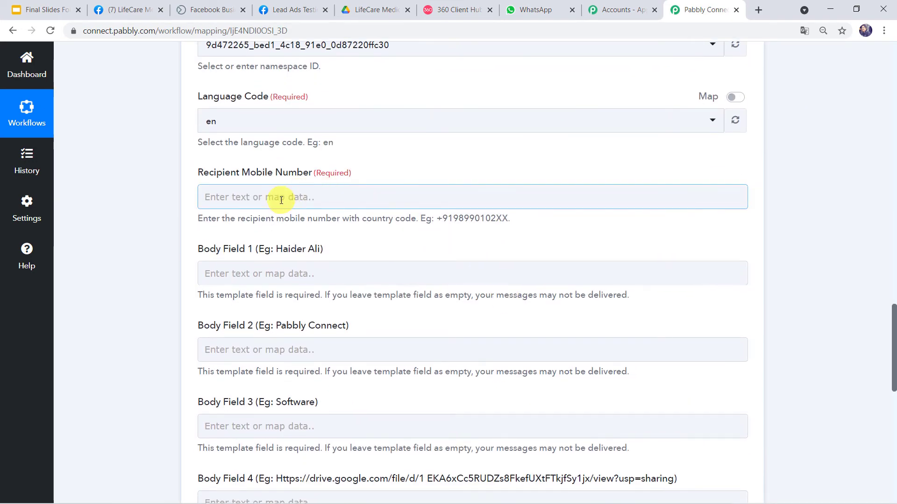
Map the Facebook lead's phone number into Recipient Mobile Number
left_click(281, 201)
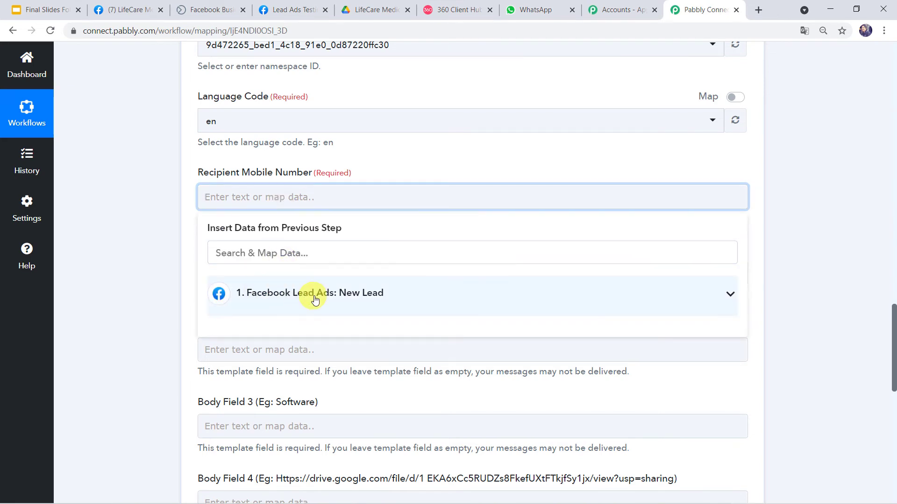
left_click(314, 299)
scroll(294, 432, "down", 1)
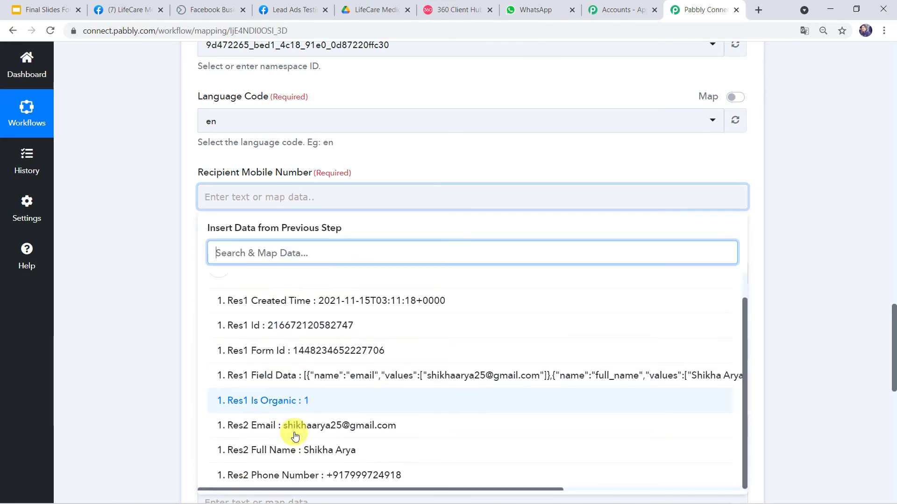
left_click(298, 481)
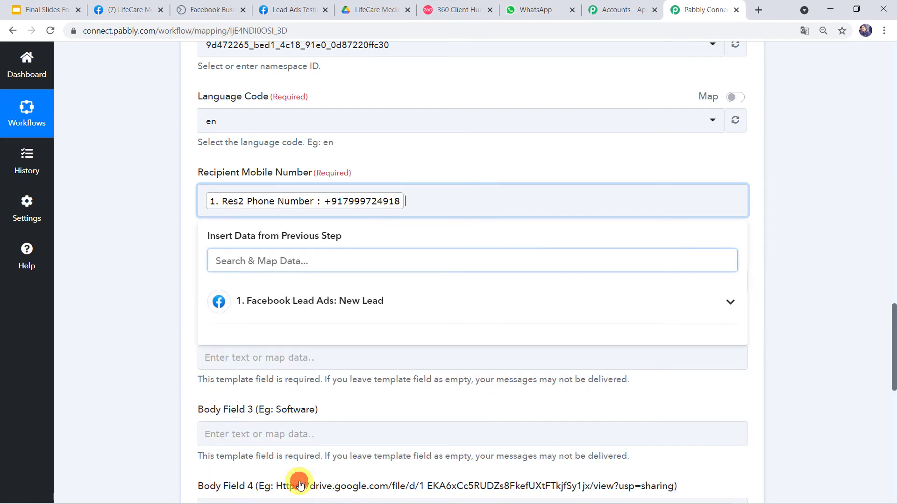
left_click(116, 346)
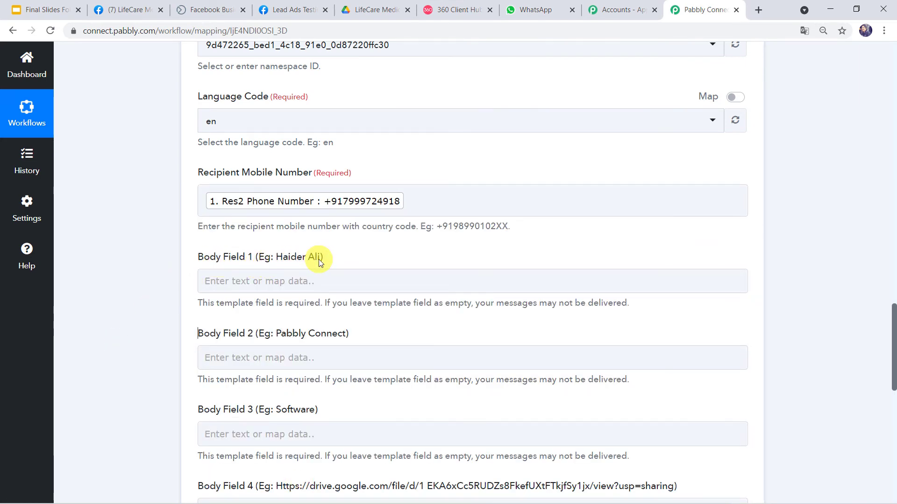
After checking the template preview, insert the lead's Full Name into Body Field 1
left_click(447, 12)
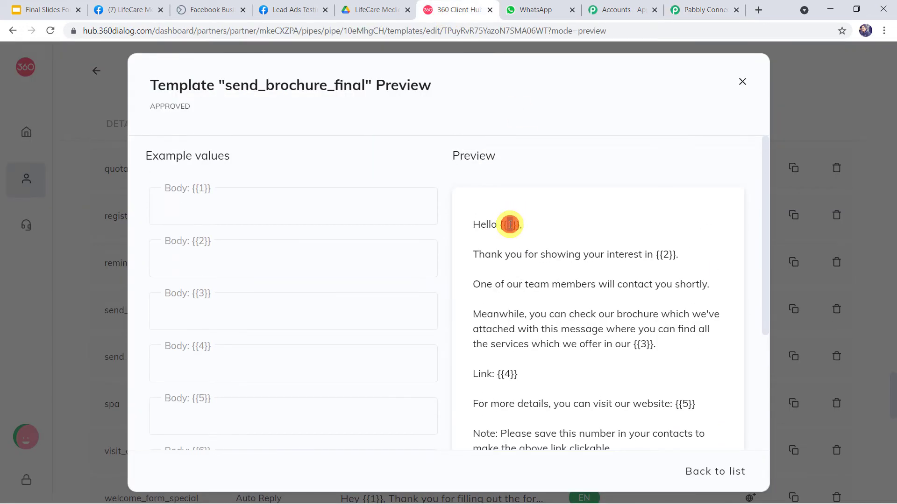
left_click(699, 9)
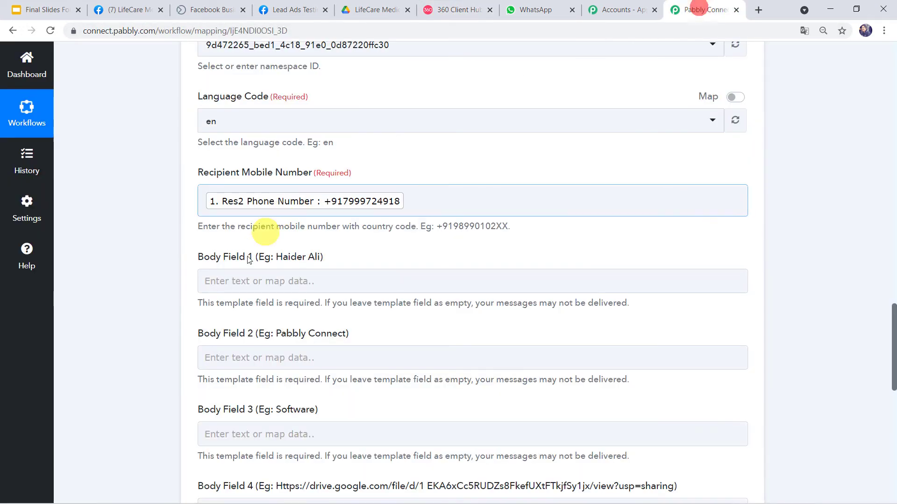
left_click(236, 281)
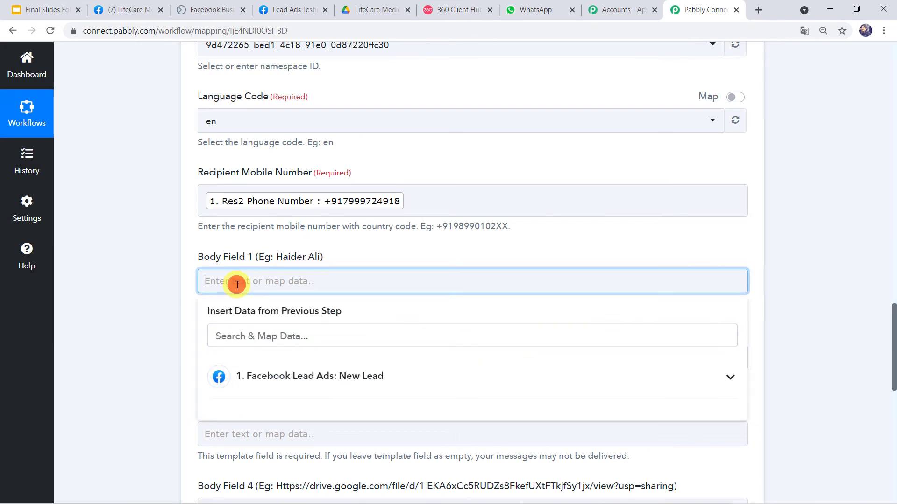
left_click(256, 384)
scroll(240, 373, "down", 2)
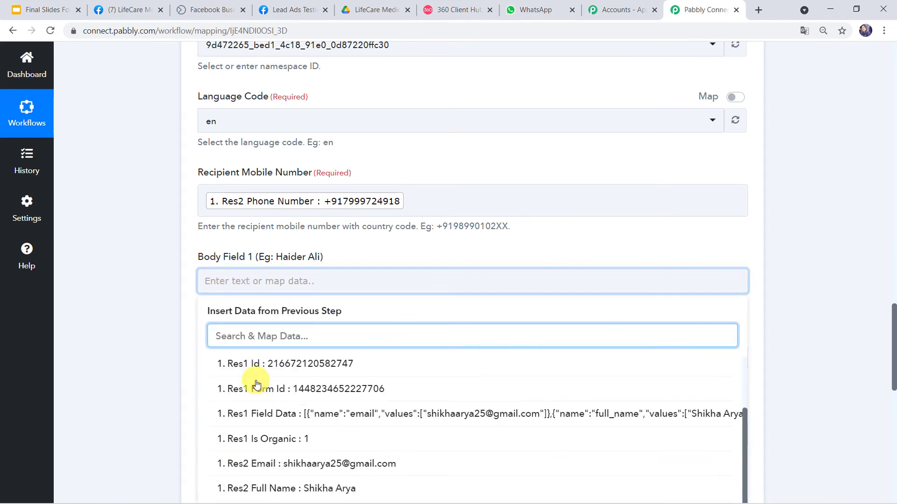
left_click(294, 489)
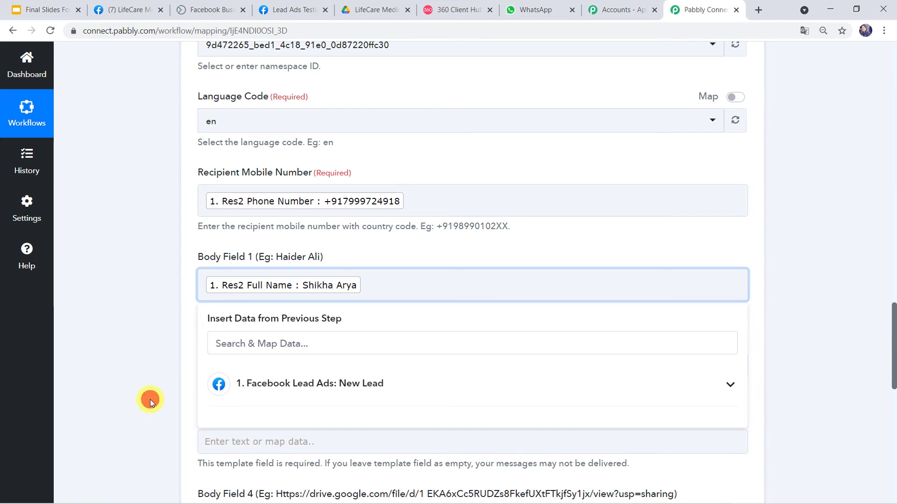
left_click(150, 399)
scroll(149, 400, "down", 3)
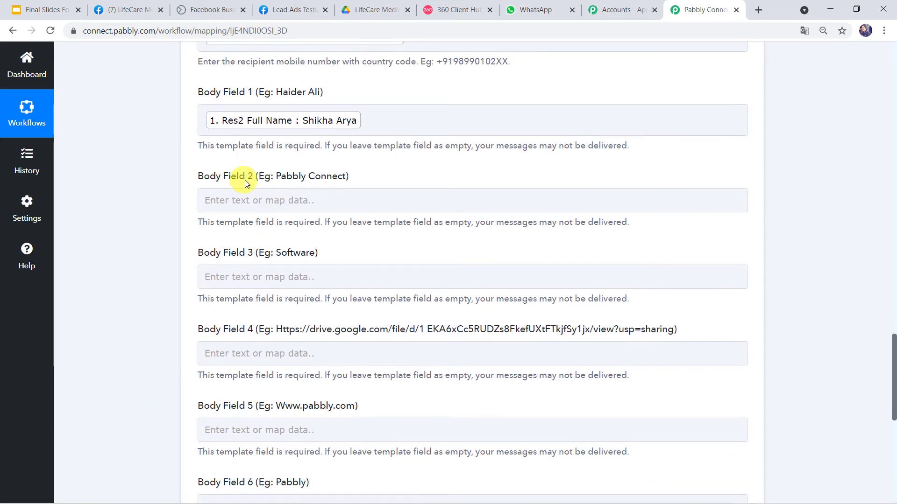
left_click(459, 11)
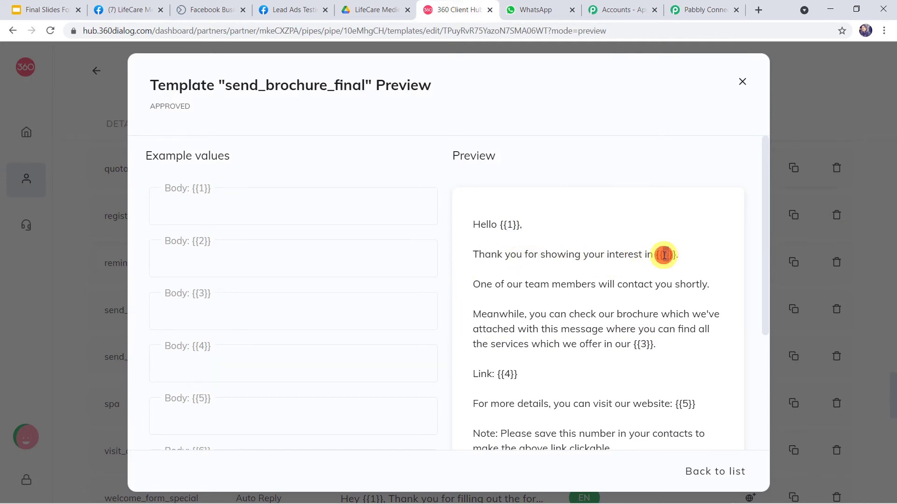
Copy the Facebook page name LifeCare Medical Store and paste it into Body Field 2
left_click(128, 10)
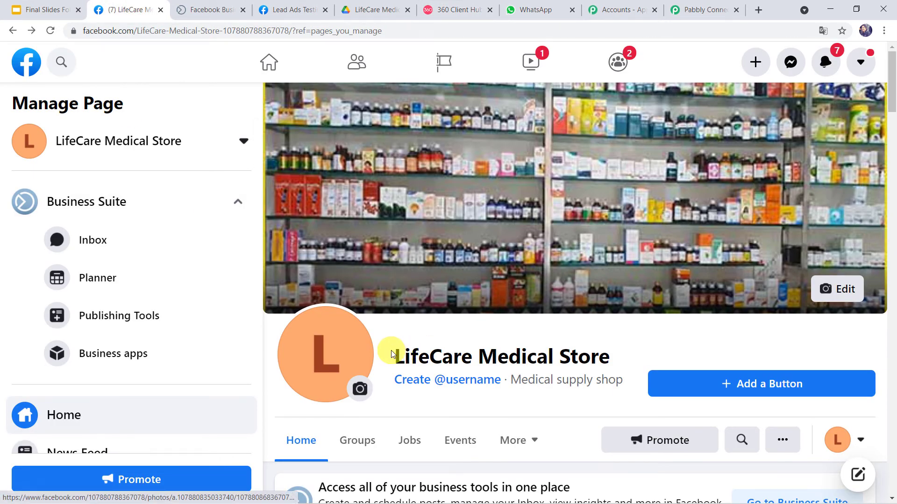
left_click_drag(394, 357, 613, 359)
key("ctrl+c")
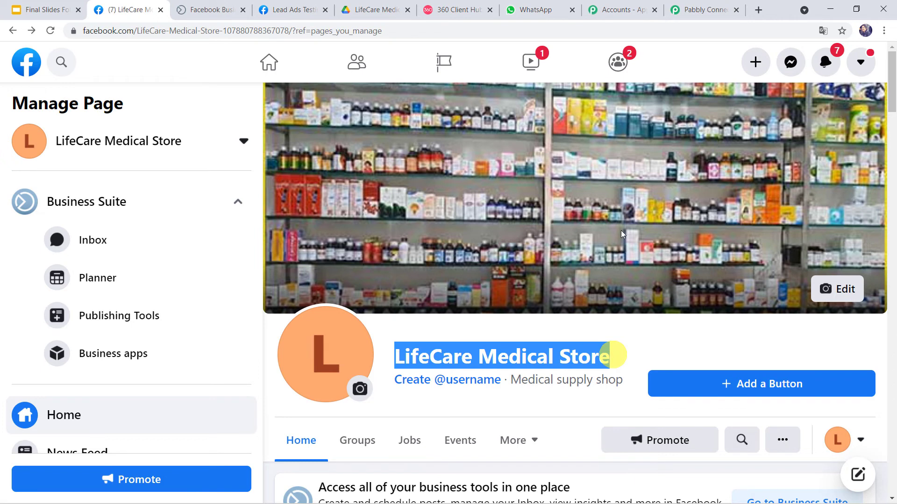
left_click(708, 10)
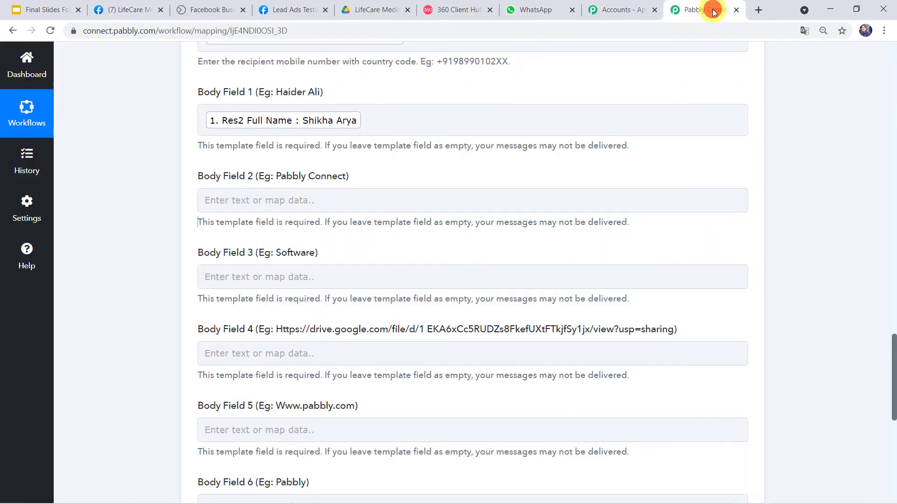
left_click(236, 208)
key("ctrl+v")
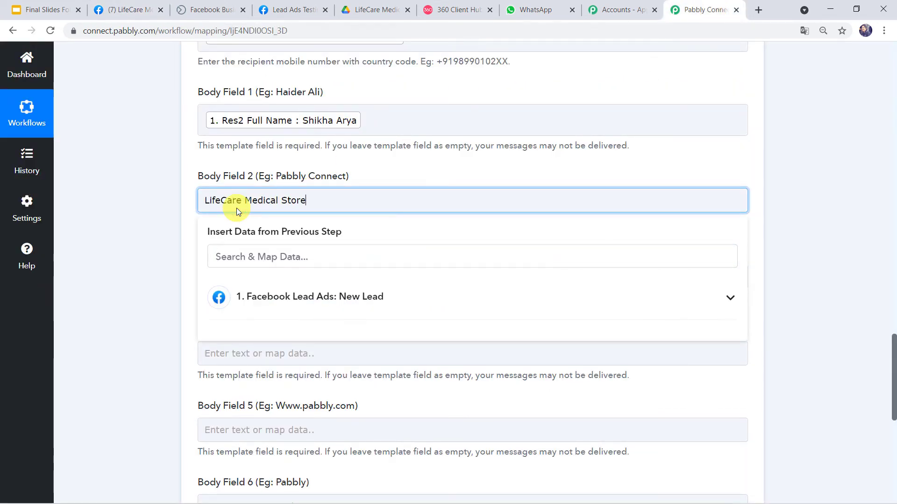
left_click(136, 257)
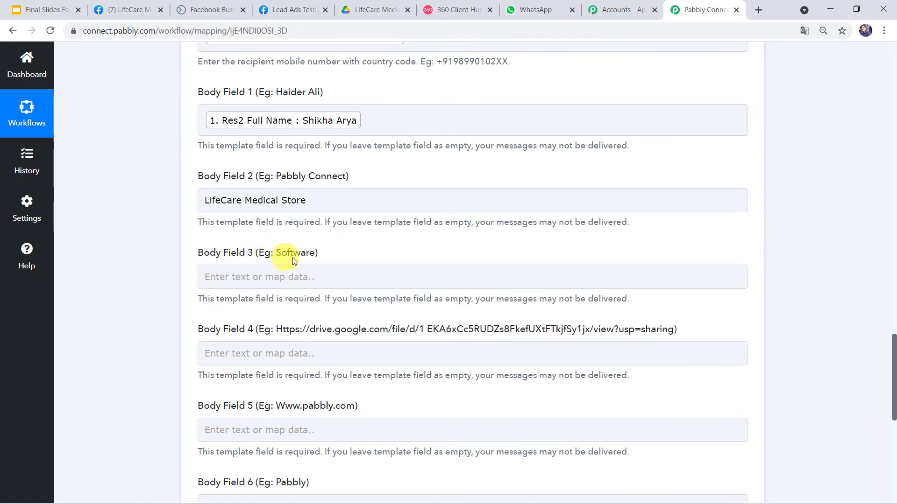
Enter 'medical store' into Body Field 3 after checking the template preview
left_click(436, 11)
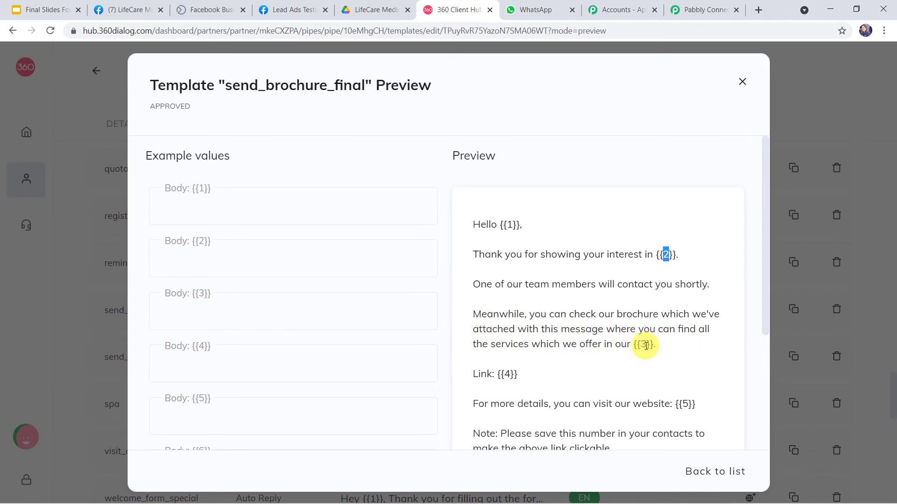
left_click(700, 10)
left_click(225, 282)
type("medi")
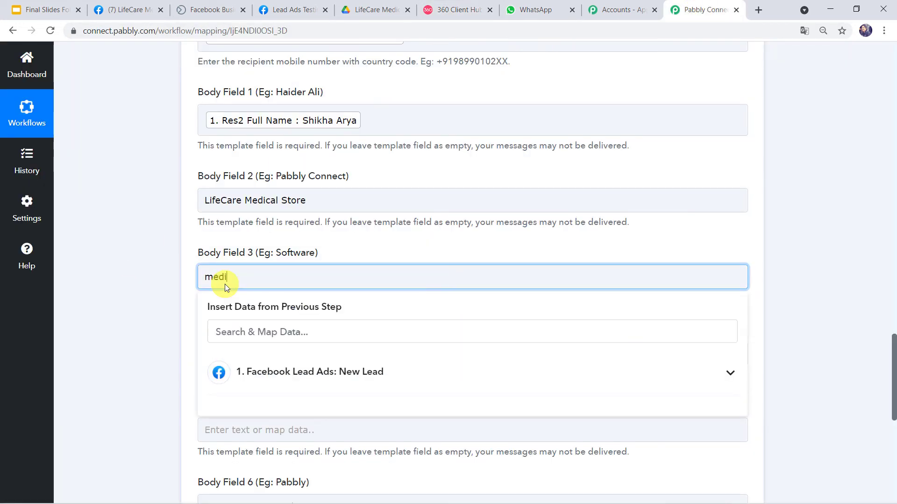
type("cal store")
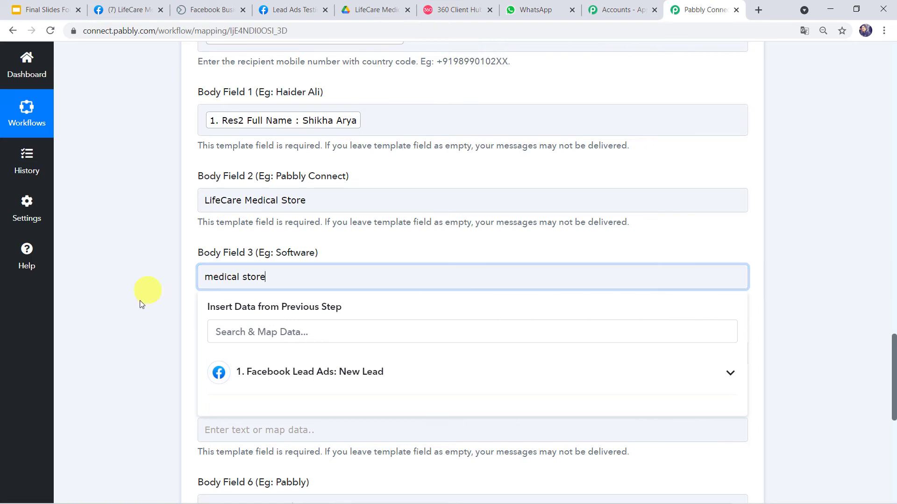
left_click(171, 330)
scroll(172, 330, "down", 1)
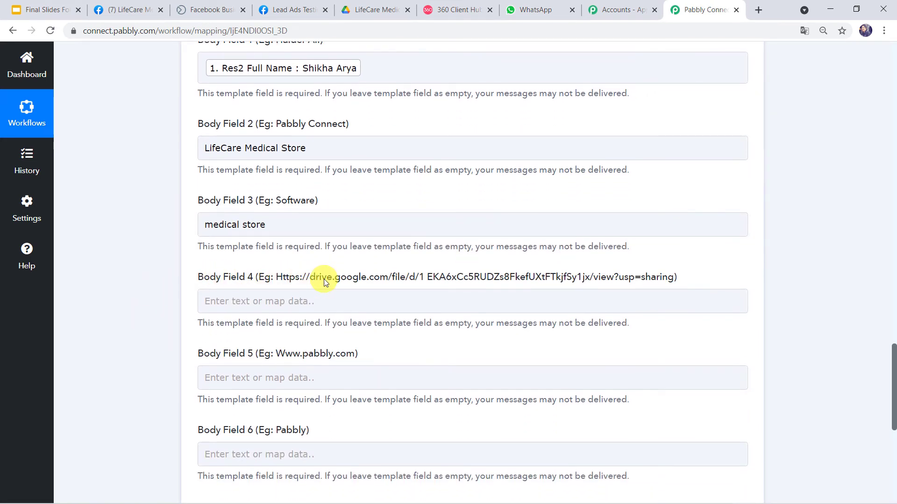
Copy the anyone-with-link share URL of Lifecare Medical Brochure.pdf from Google Drive
left_click(368, 11)
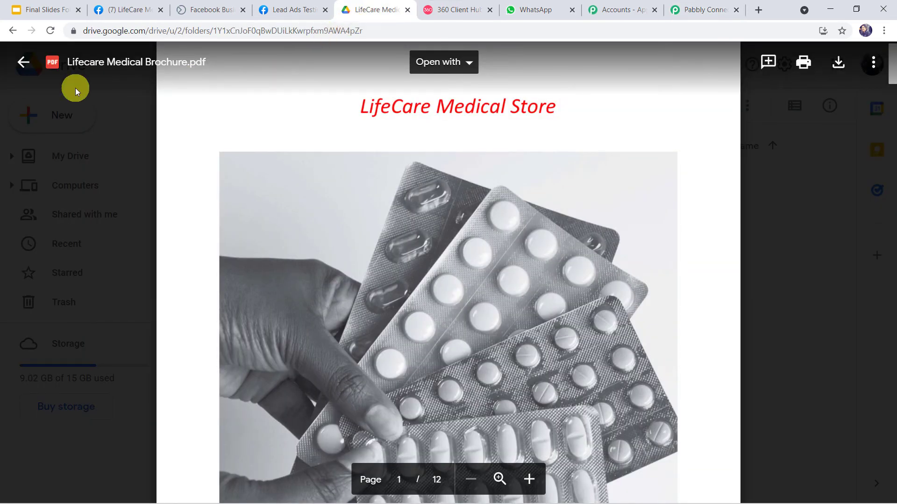
left_click(74, 88)
left_click(308, 323)
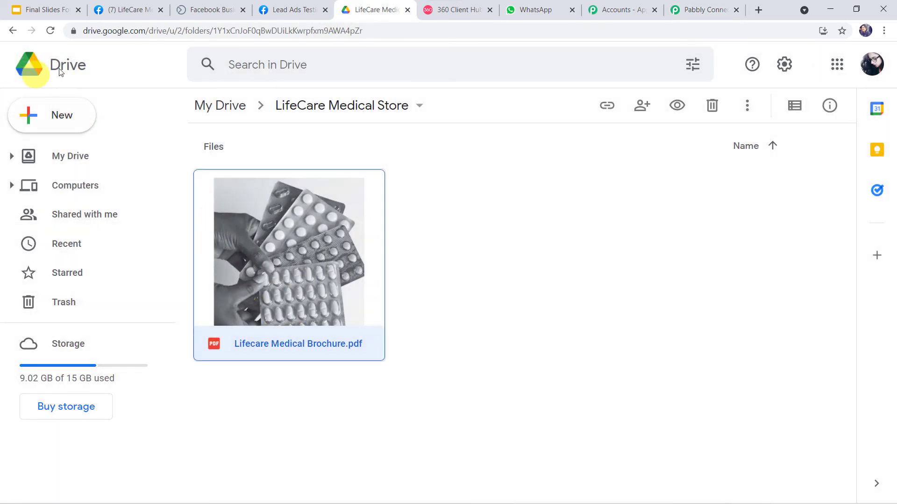
right_click(279, 276)
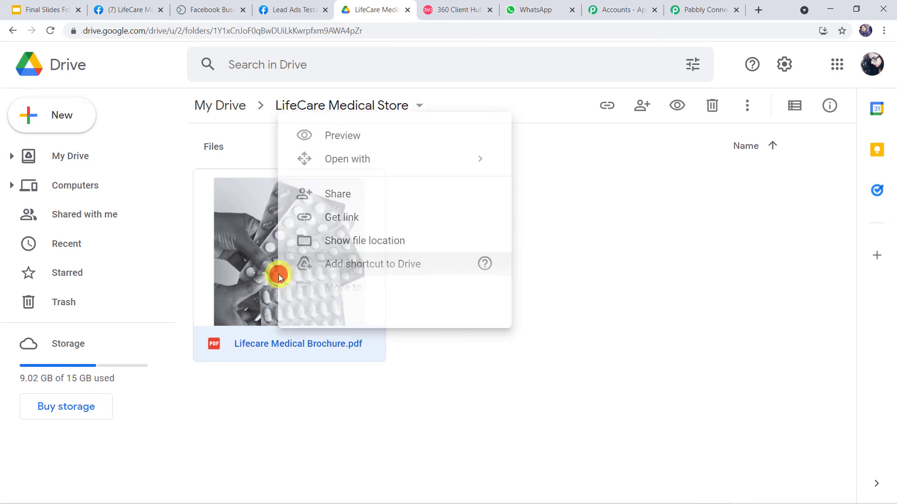
left_click(353, 198)
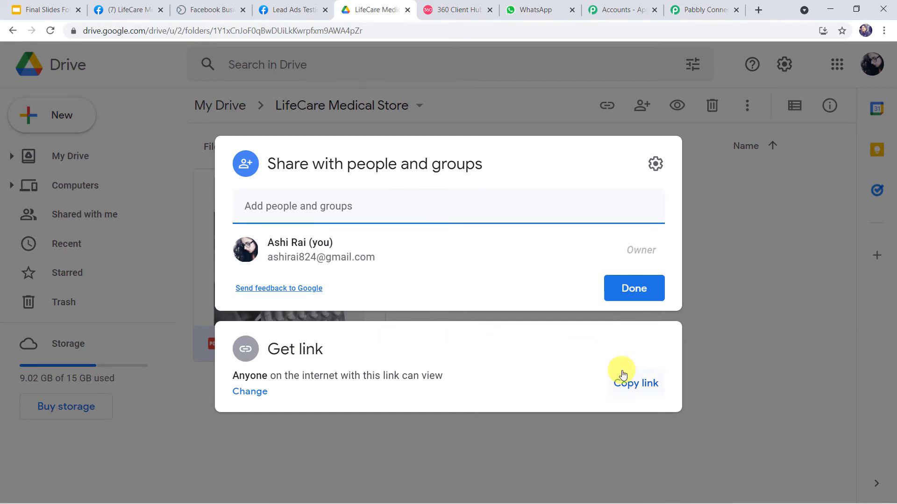
left_click(633, 391)
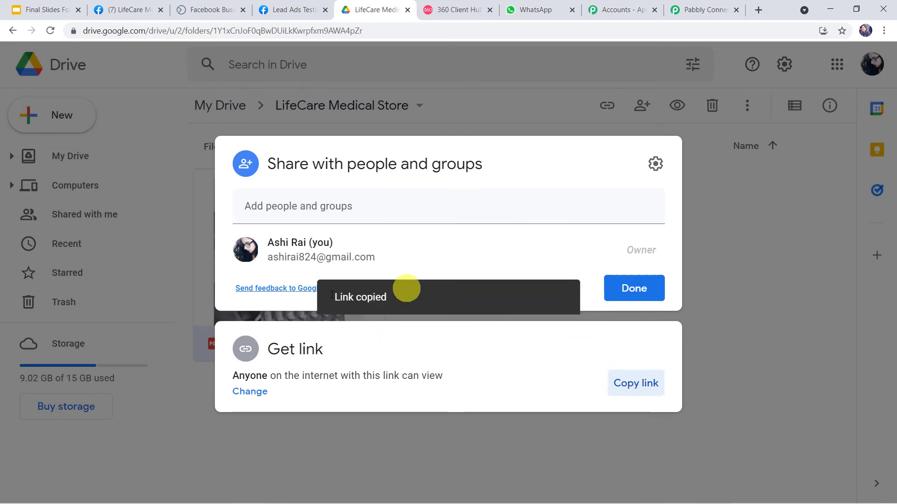
left_click(686, 9)
left_click(237, 299)
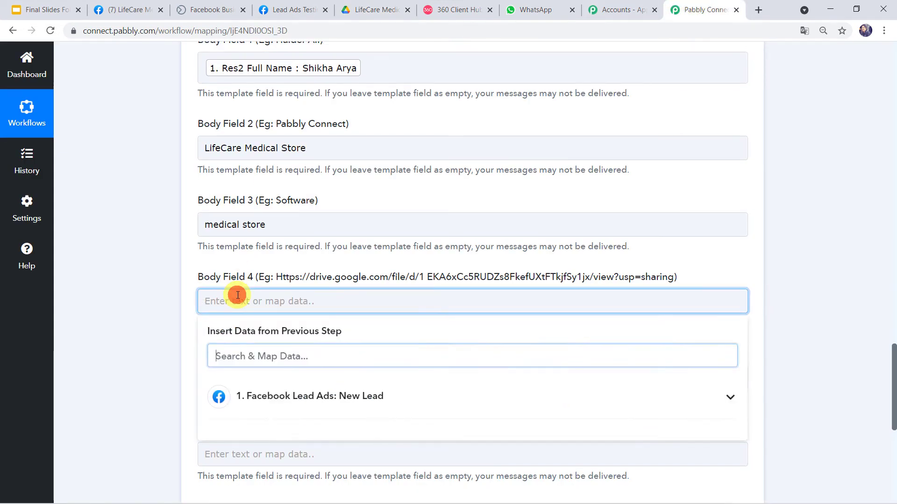
Paste the brochure's Drive link into Body Field 4, then check placeholder 5 in the preview
right_click(238, 296)
left_click(259, 387)
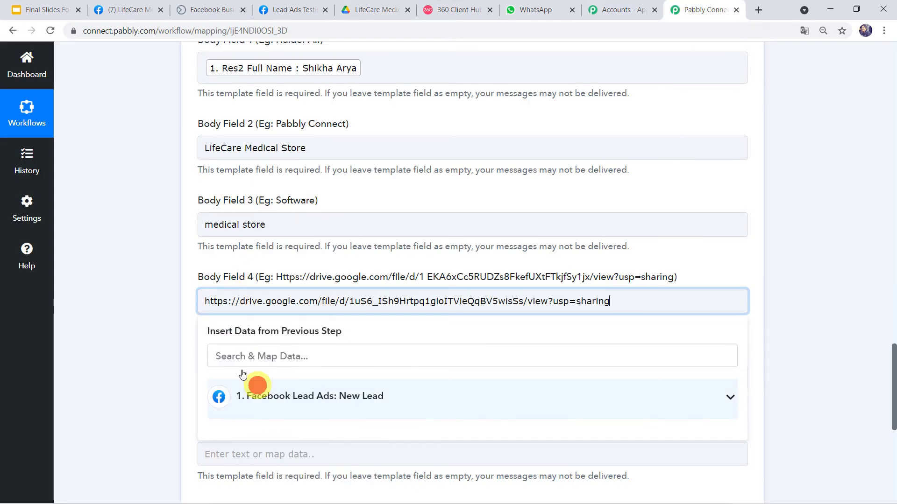
left_click(117, 342)
scroll(236, 209, "down", 2)
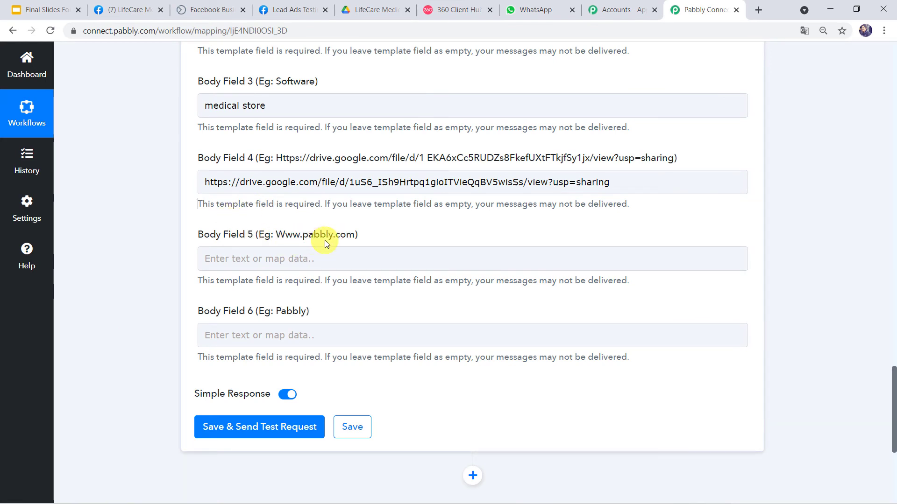
left_click(450, 15)
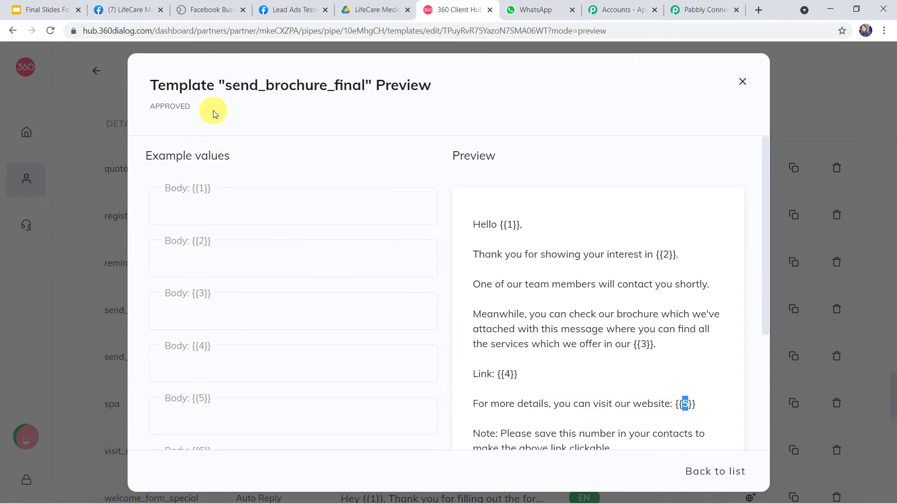
left_click(121, 6)
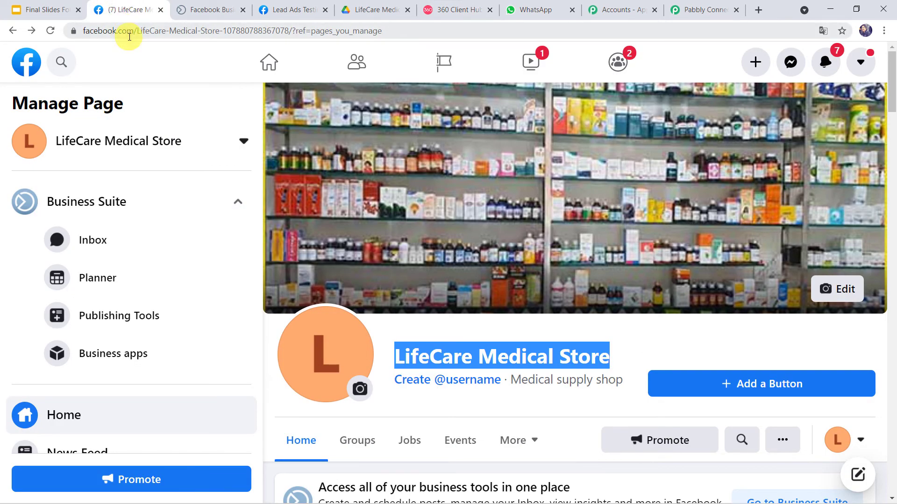
Paste the LifeCare Medical Store Facebook page URL into Body Field 5
left_click(129, 33)
key("ctrl+c")
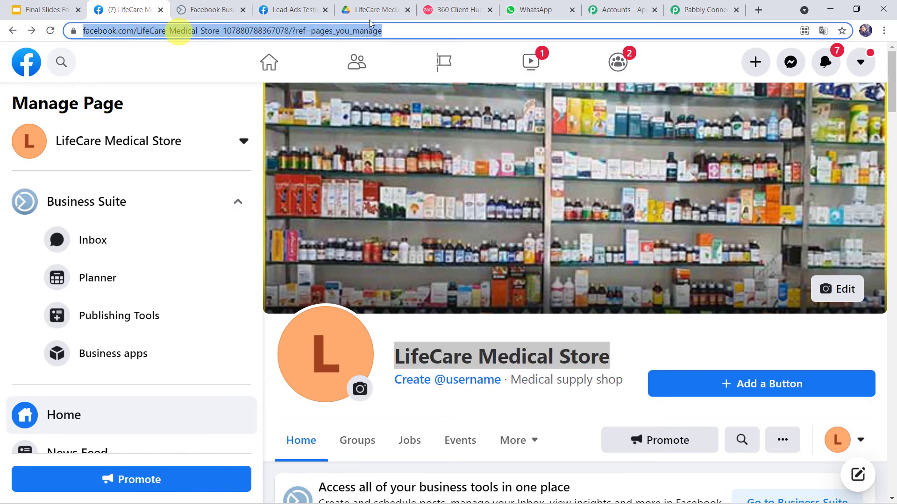
left_click(684, 7)
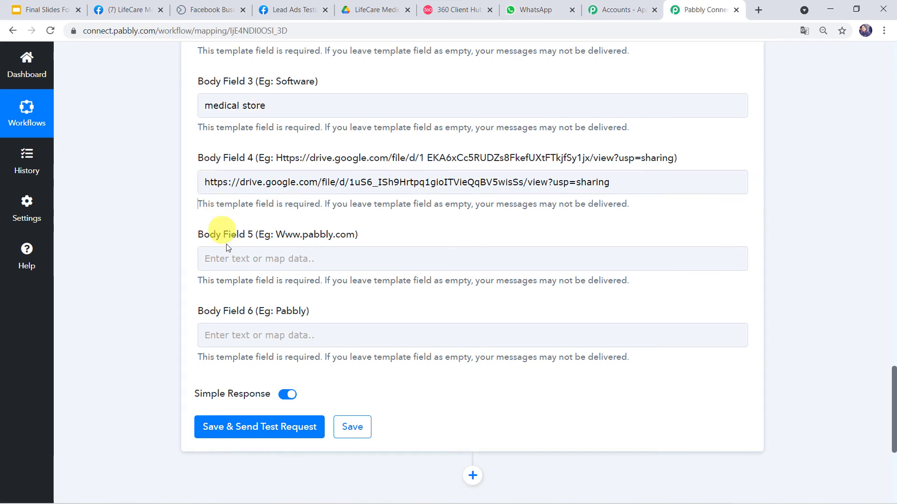
left_click(226, 256)
key("ctrl+v")
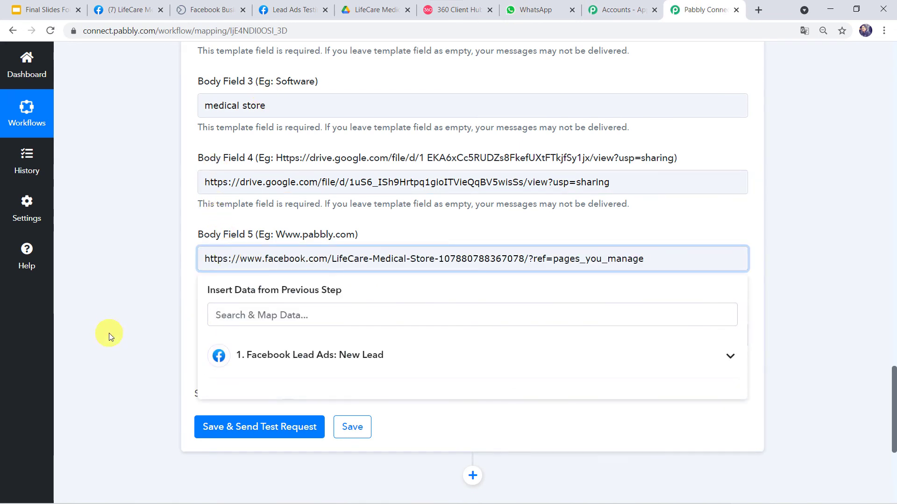
left_click(108, 332)
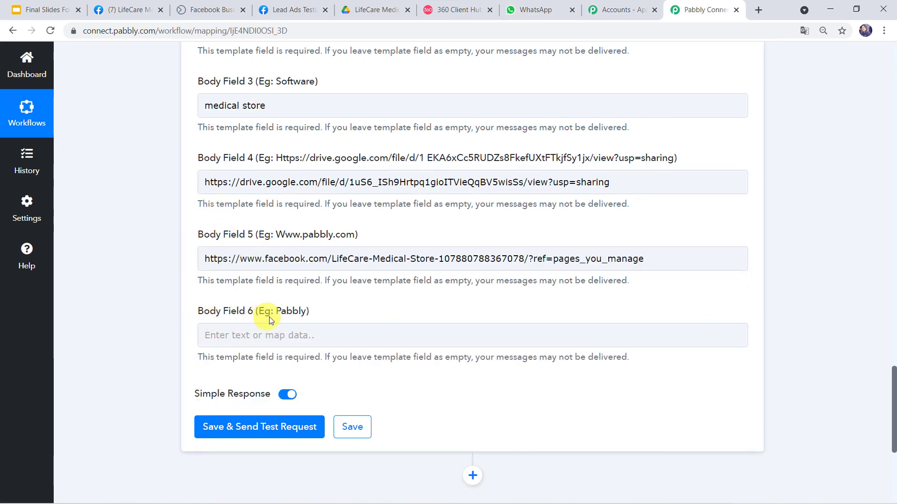
left_click(444, 13)
scroll(518, 324, "down", 4)
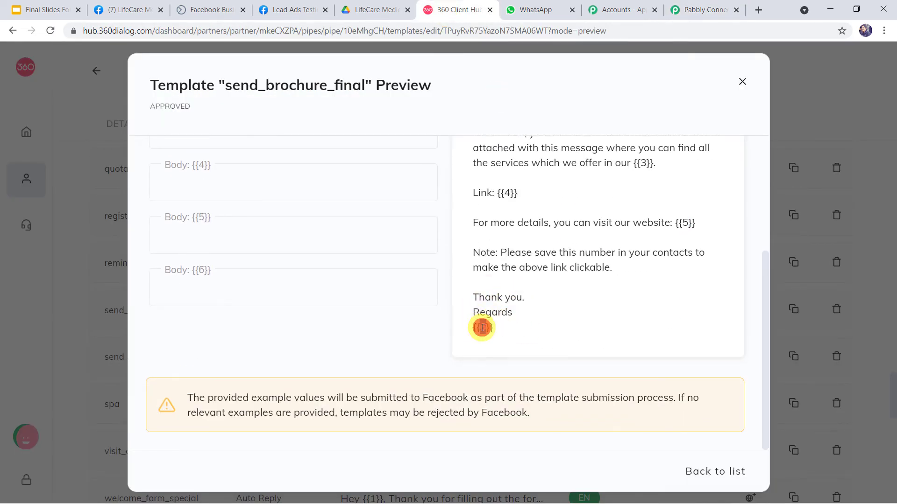
left_click(700, 10)
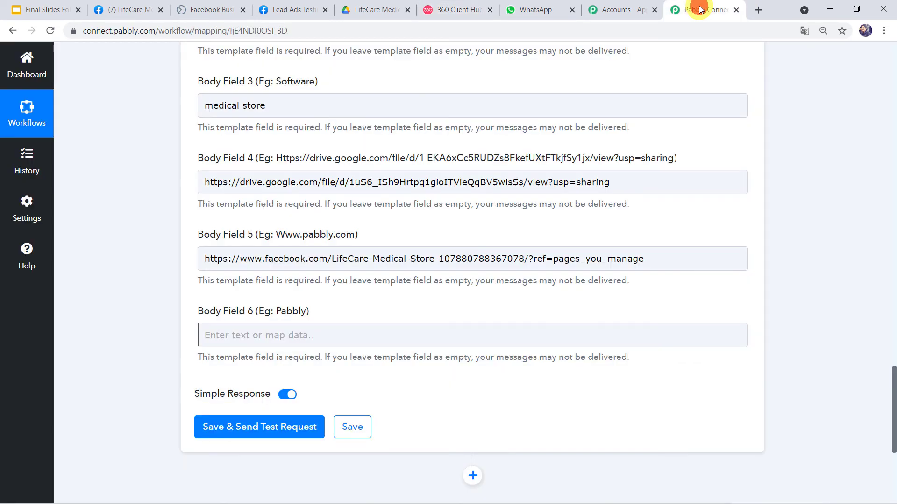
Copy 'LifeCare Medical Store' from Body Field 2 into Body Field 6
scroll(316, 167, "up", 2)
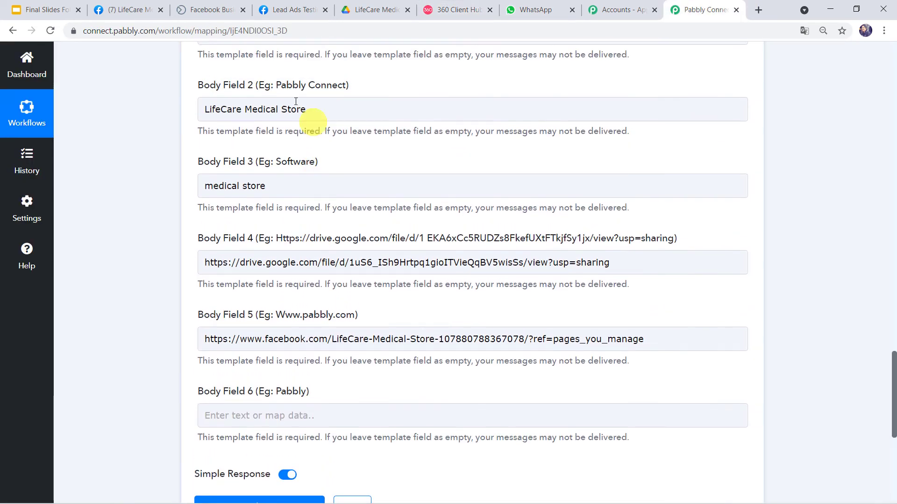
left_click(317, 104)
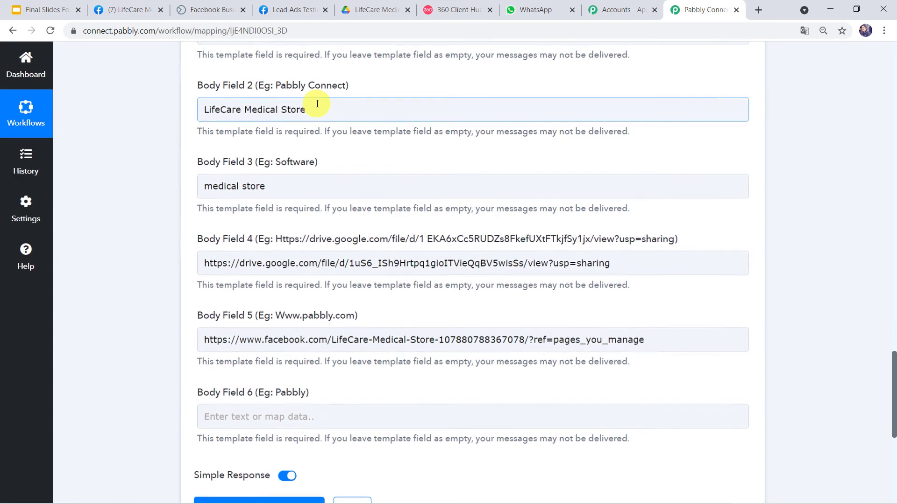
left_click_drag(316, 113, 161, 107)
key("ctrl+c")
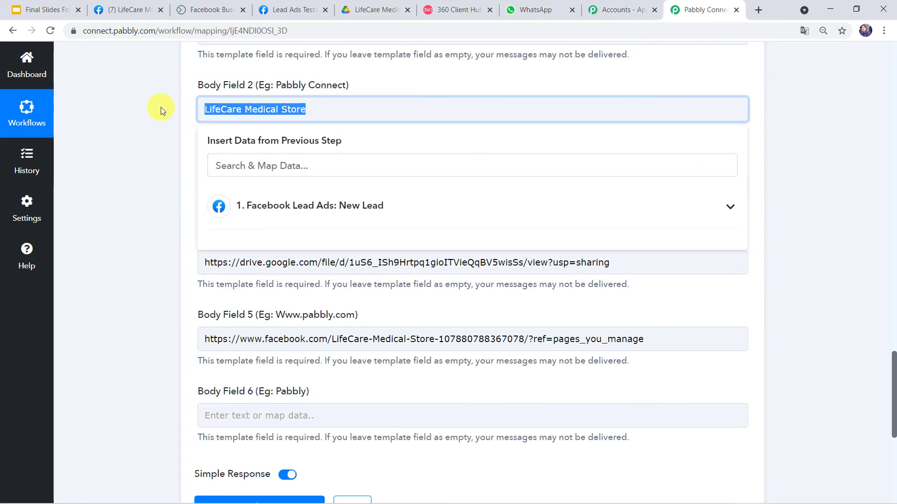
left_click(232, 410)
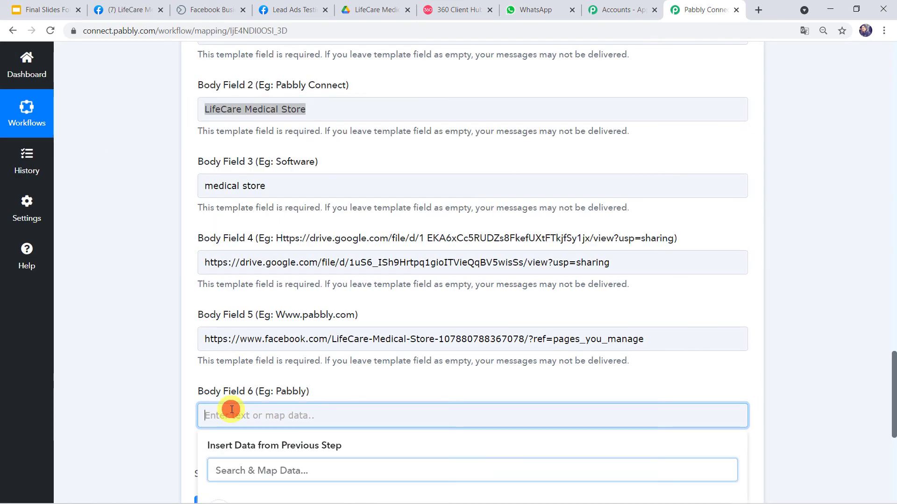
key("ctrl+v")
left_click(152, 428)
scroll(152, 428, "down", 3)
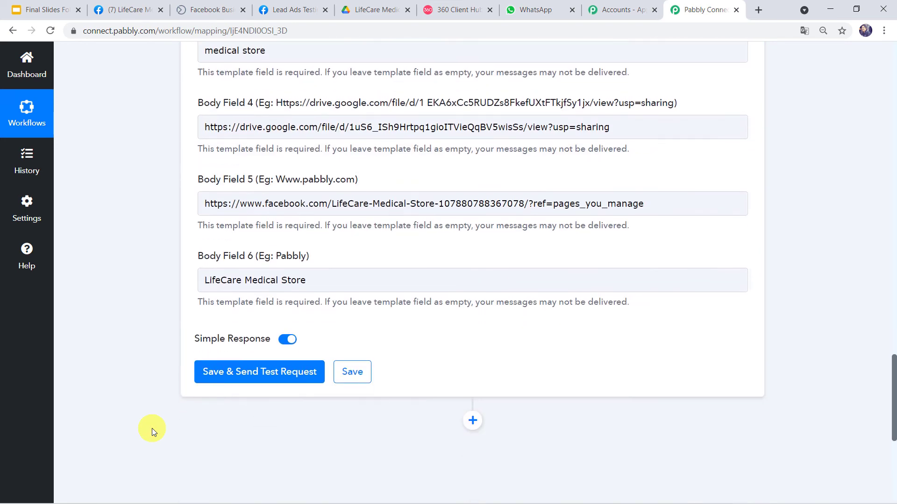
Send the test request, then open the received brochure message in the WhatsApp Web business chat
left_click(271, 373)
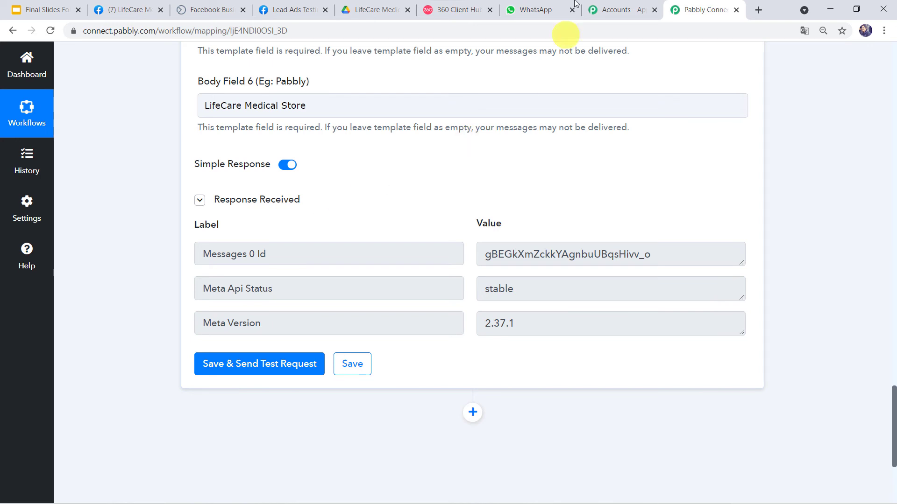
left_click(525, 9)
left_click(99, 175)
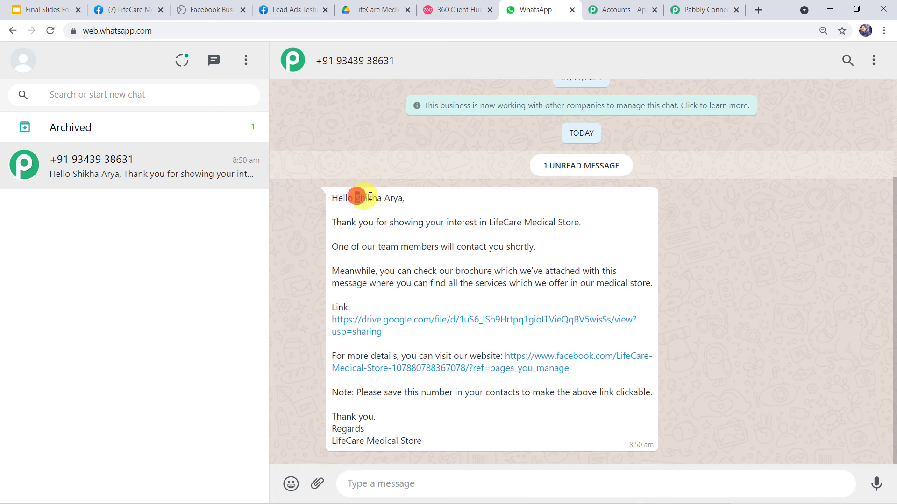
Highlight the lead's name and store details in the received message, then open its brochure Drive link
left_click_drag(357, 197, 407, 199)
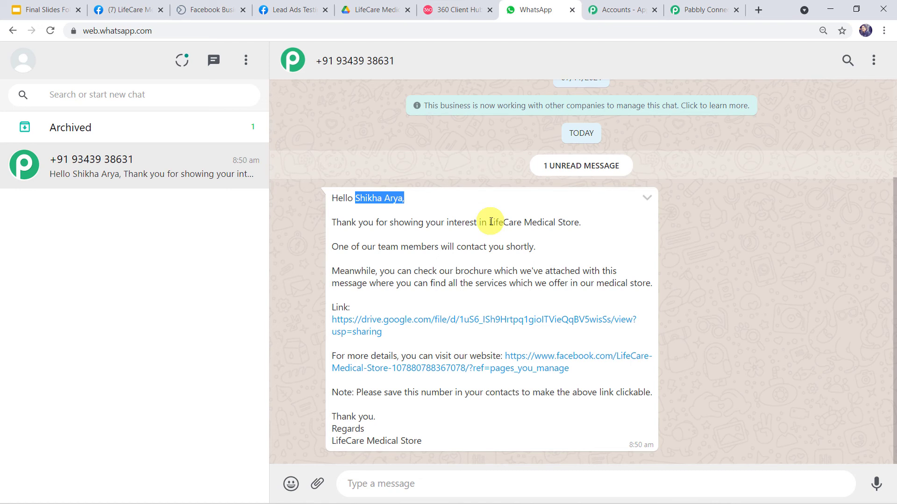
left_click_drag(489, 223, 590, 228)
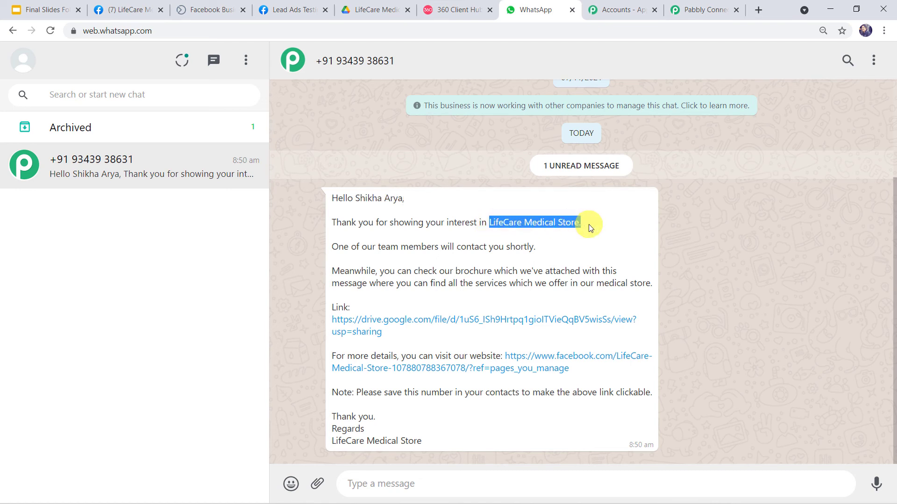
left_click_drag(596, 283, 654, 284)
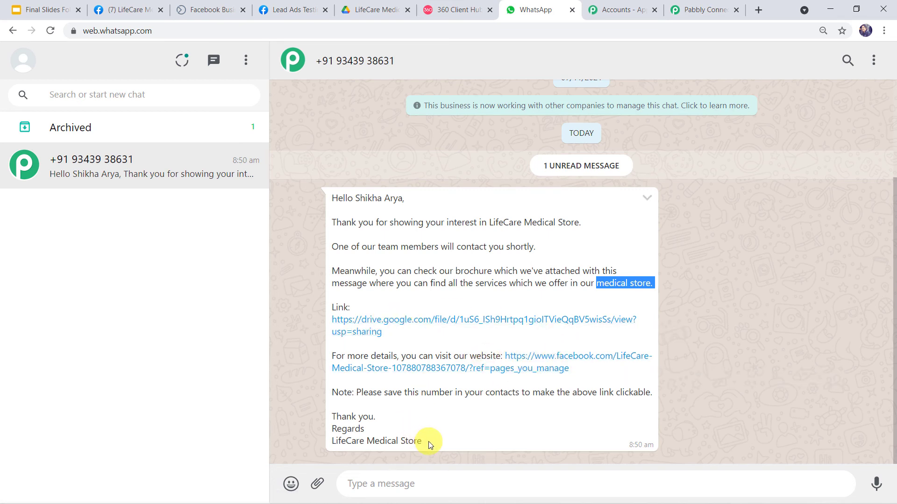
left_click_drag(427, 441, 304, 453)
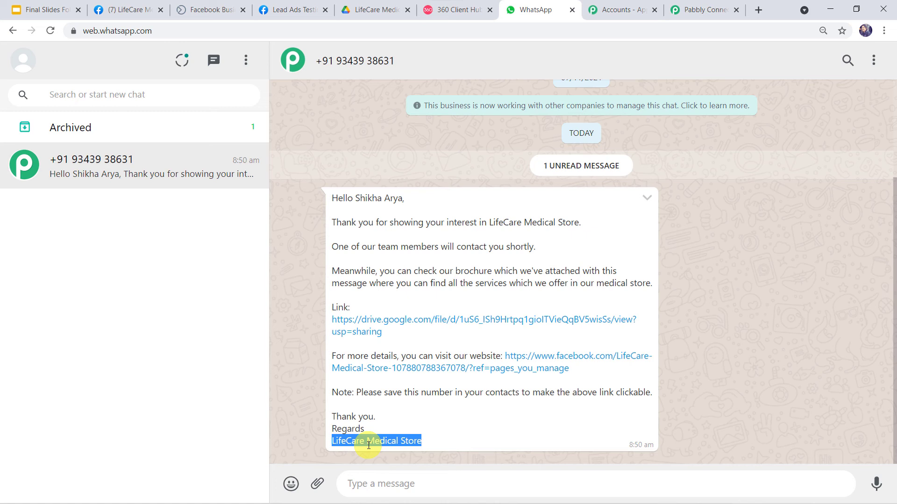
left_click(437, 319)
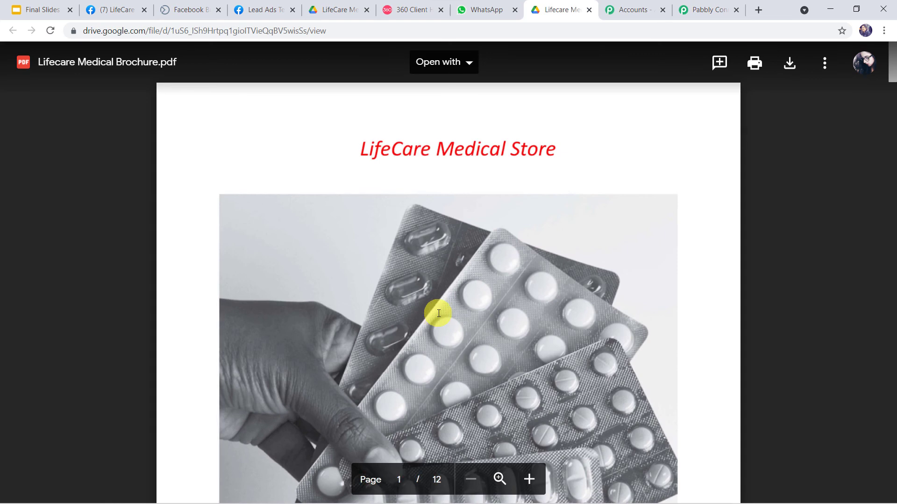
Scroll through Lifecare Medical Brochure.pdf in Google Drive, then return to the WhatsApp chat
scroll(439, 317, "down", 5)
scroll(438, 314, "down", 5)
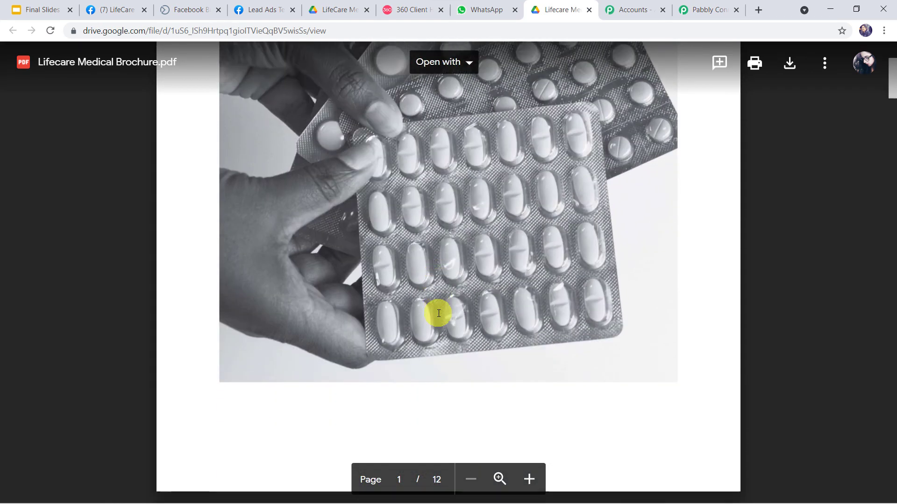
scroll(438, 313, "up", 10)
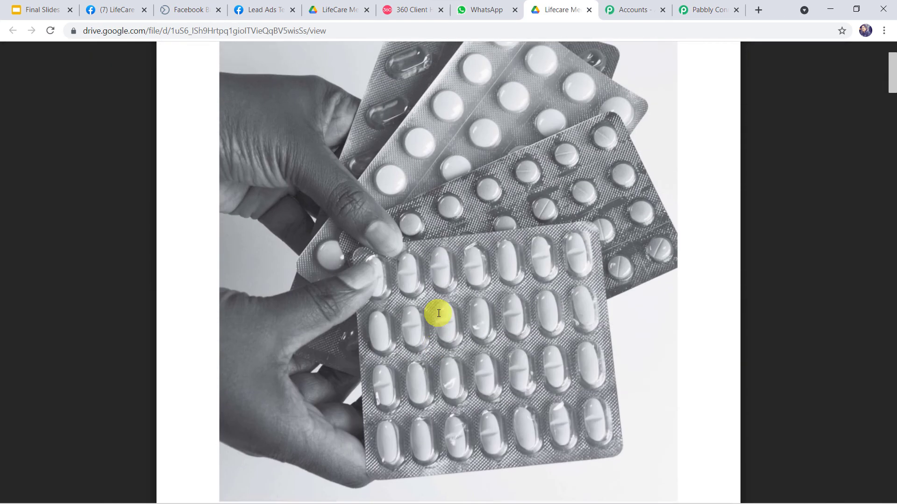
left_click(496, 11)
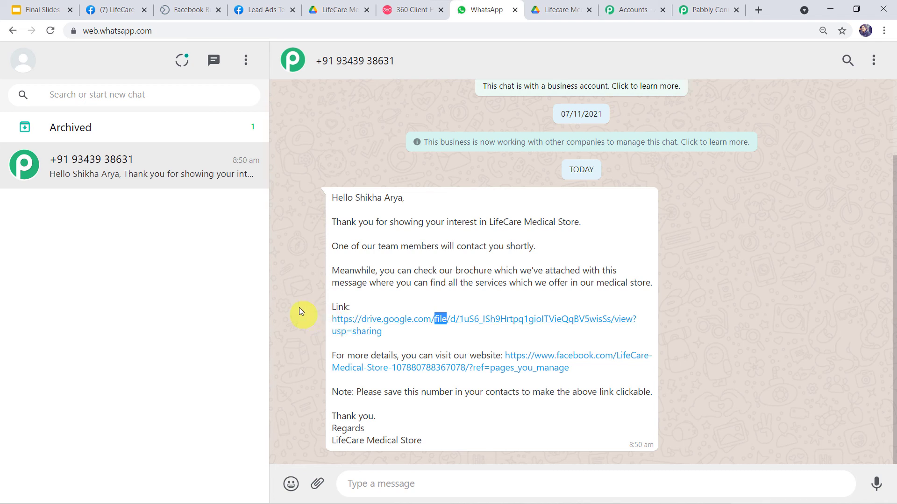
Save the WhatsApp template step in Pabbly Connect, confirmed by 'Data Saved Successfully'
left_click(705, 7)
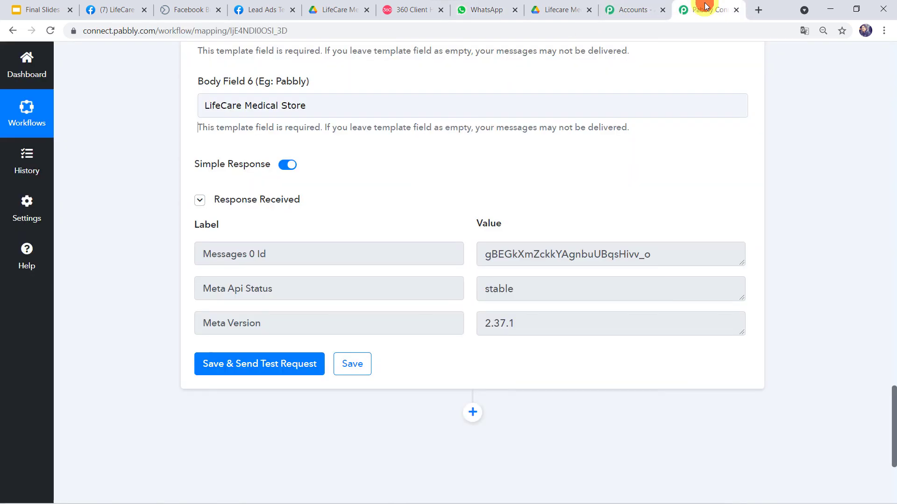
left_click(357, 363)
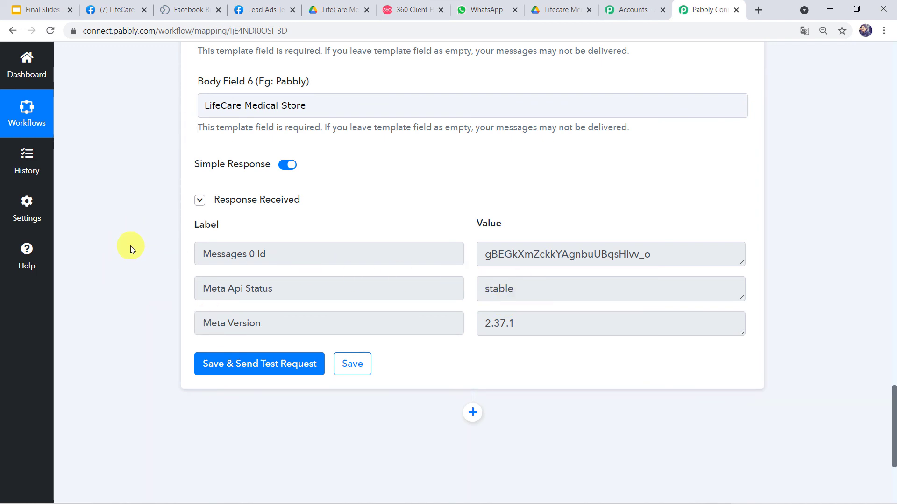
scroll(131, 248, "up", 1)
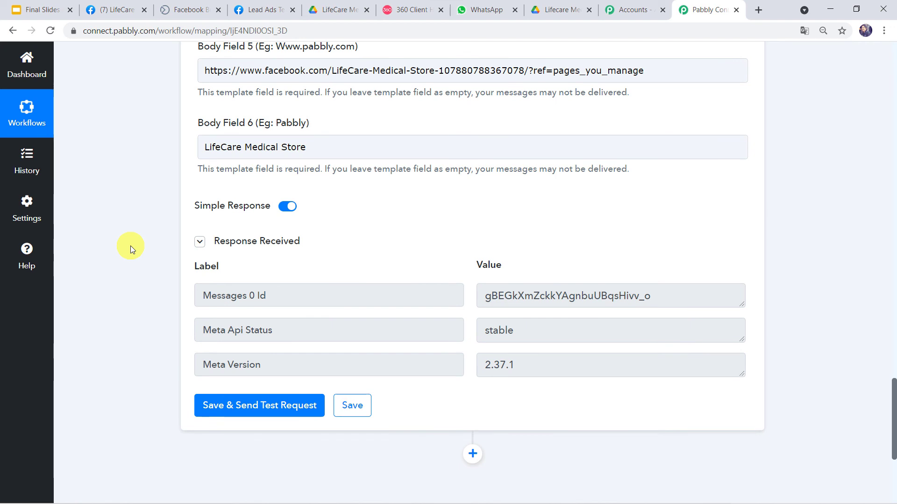
Submit a new test lead via the Medical Brochure Form and check WhatsApp for the incoming message
left_click(262, 7)
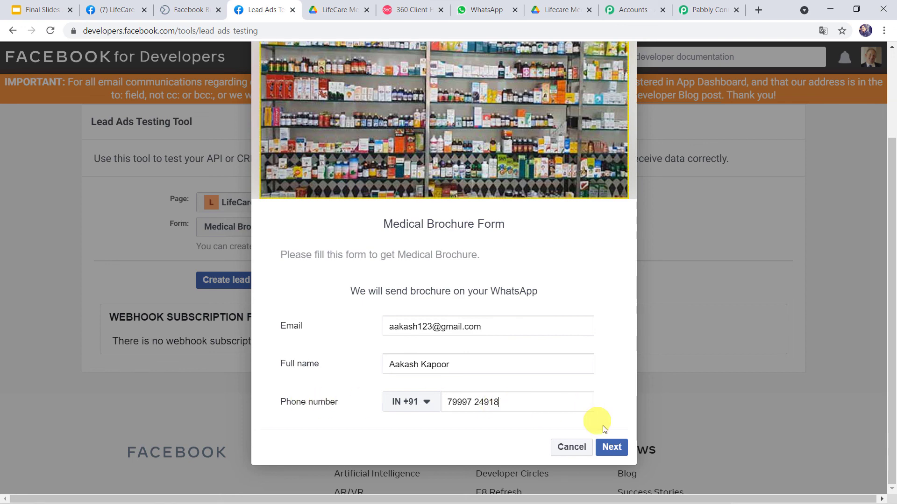
left_click(612, 448)
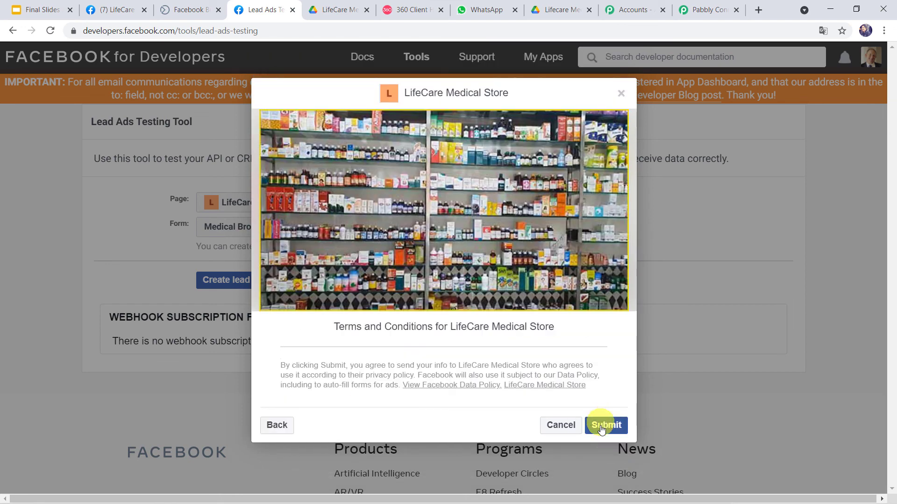
left_click(602, 428)
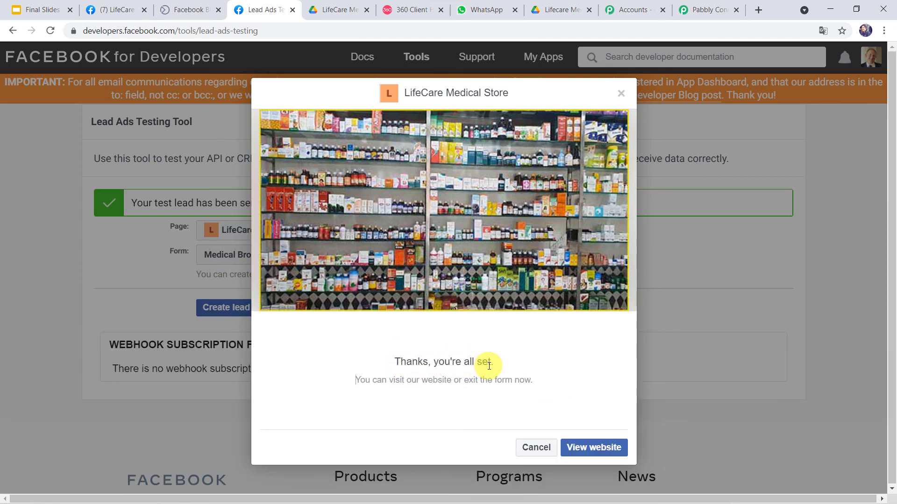
left_click(495, 10)
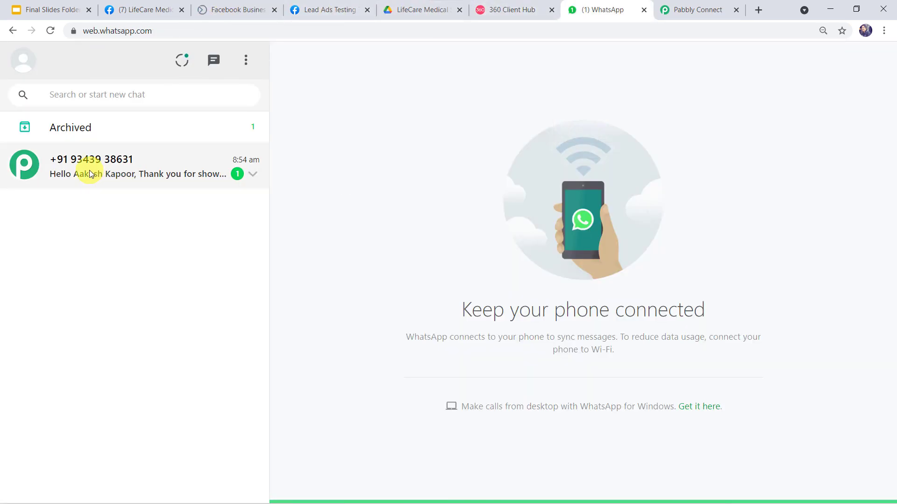
Open the new lead's chat and view the brochure PDF through its Google Drive link
left_click(111, 172)
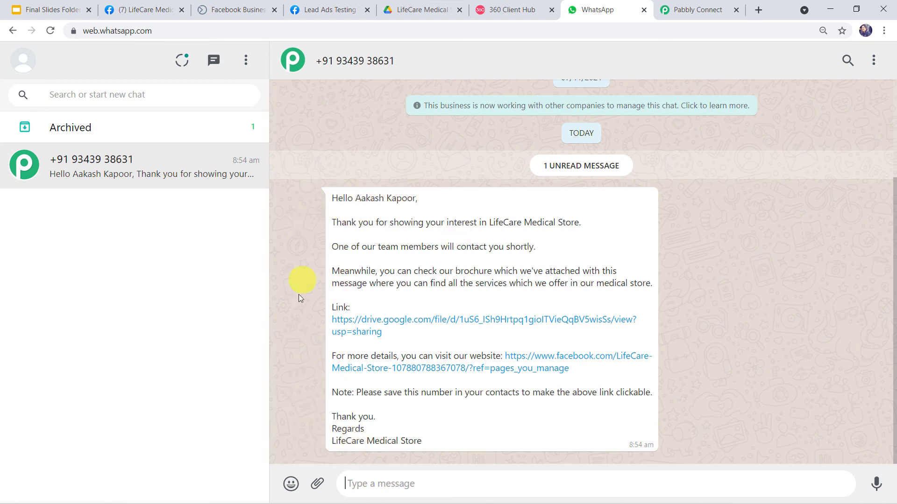
left_click(385, 322)
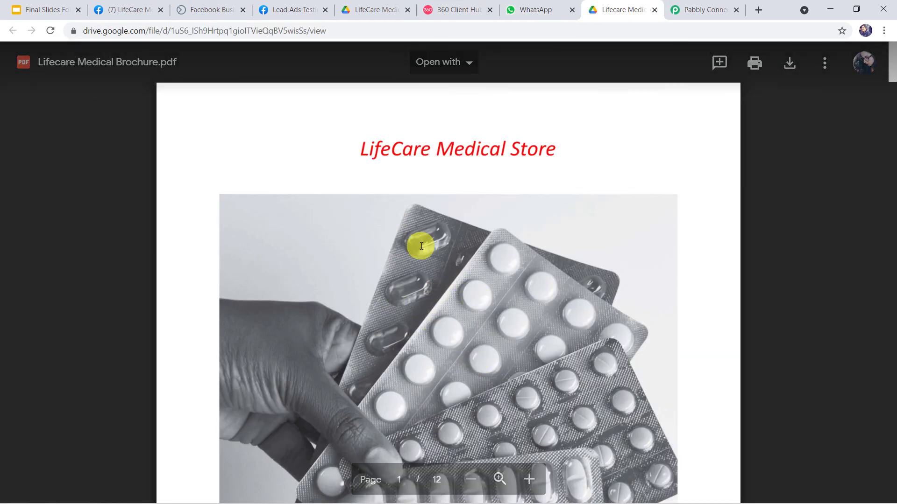
scroll(421, 247, "down", 1)
scroll(421, 246, "down", 10)
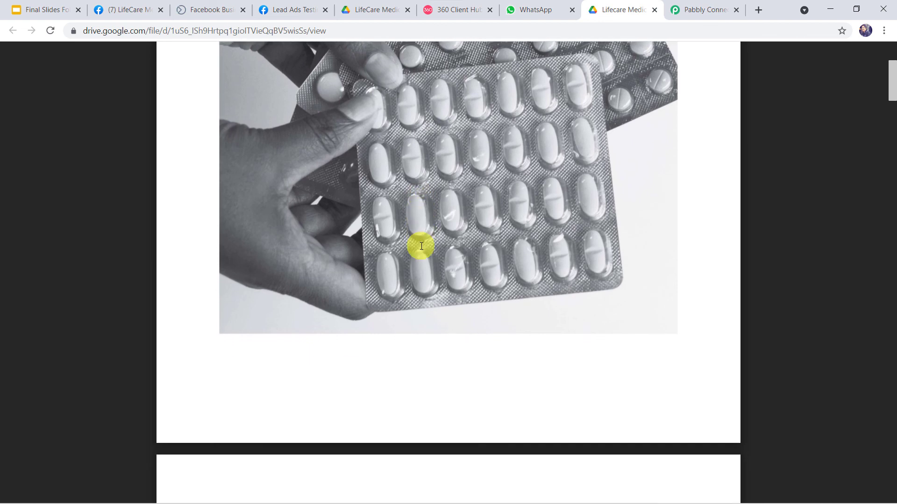
scroll(422, 246, "up", 12)
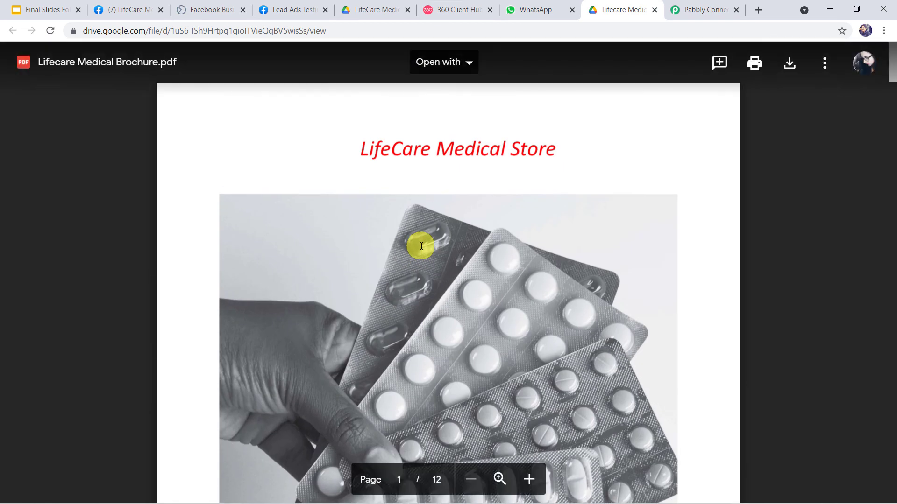
Go back to the WhatsApp chat, then return to the Pabbly Connect workflow
left_click(531, 9)
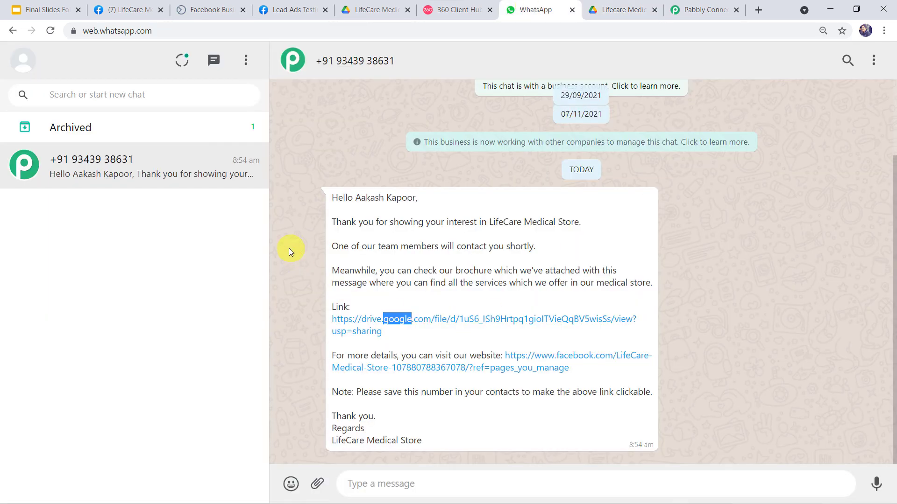
left_click(293, 264)
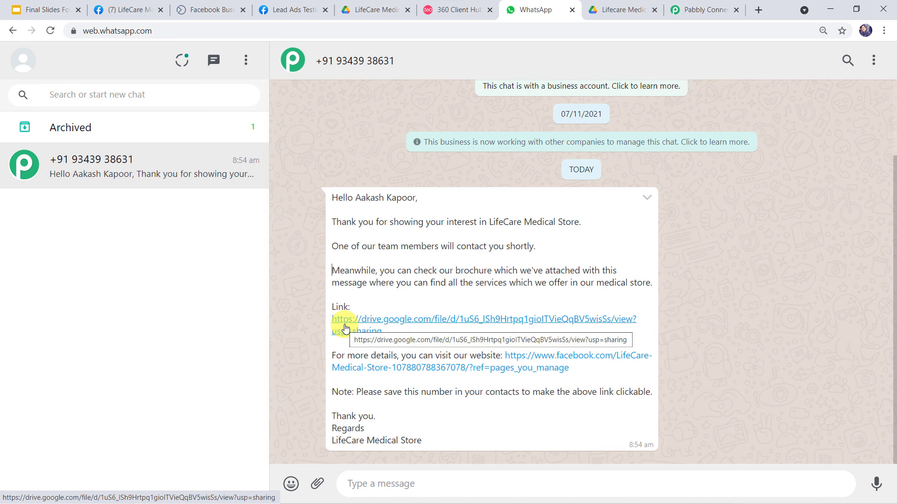
left_click(702, 9)
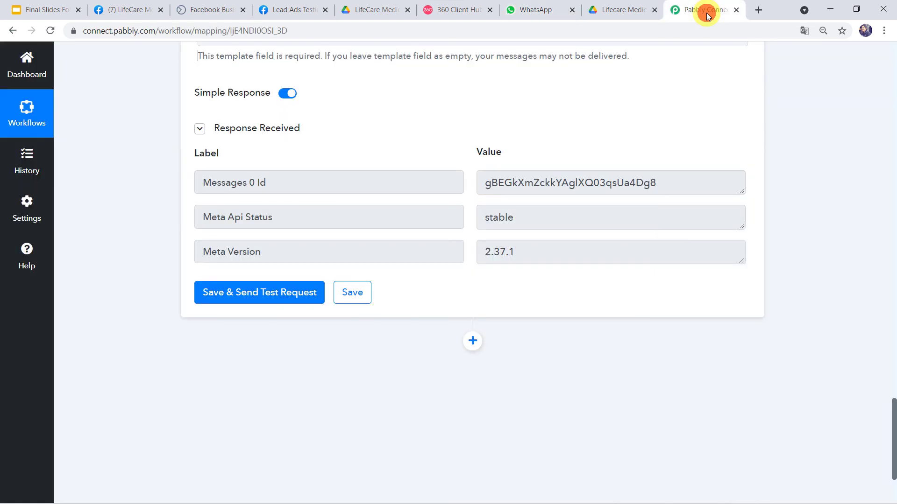
Collapse the WhatsApp by 360Dialog action card and the Facebook Lead Ads trigger card
scroll(449, 108, "up", 20)
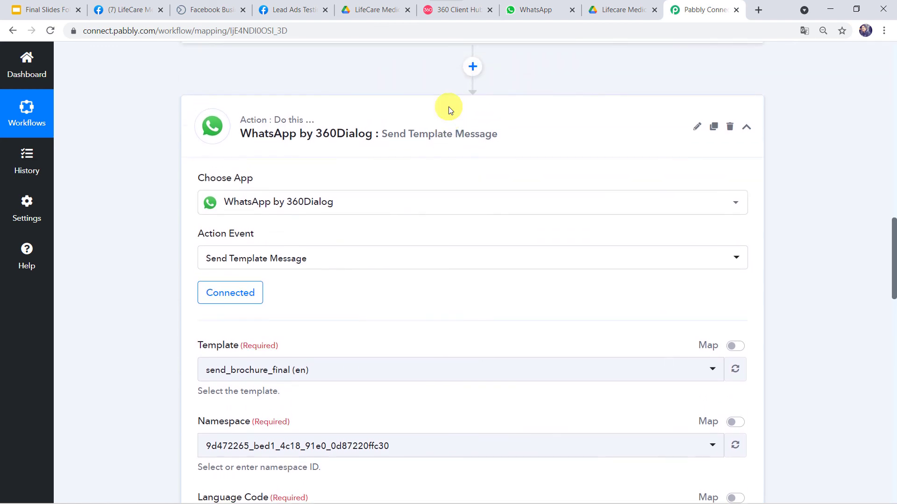
left_click(443, 137)
scroll(443, 138, "up", 10)
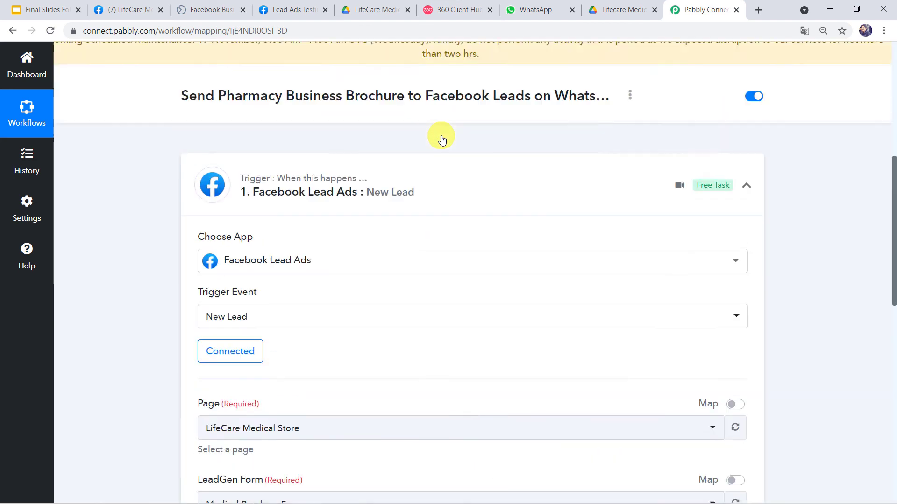
left_click(416, 239)
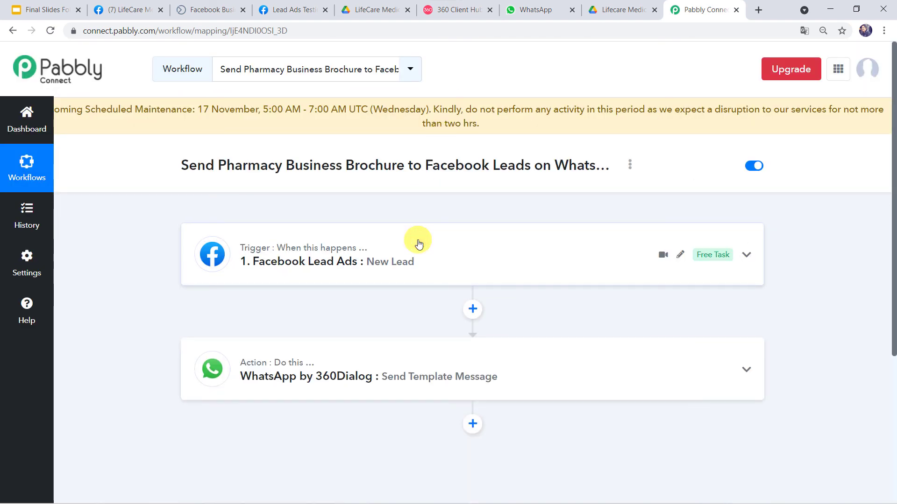